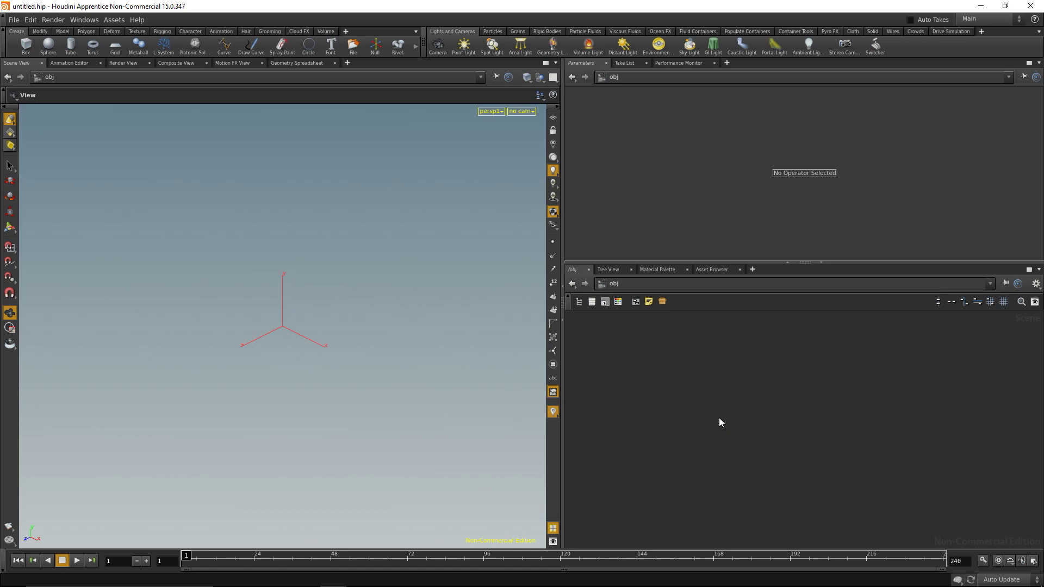
Step: Create a Geometry object in the scene and delete the default File node inside it
key(Tab)
text(geo)
key(Return)
click(719, 418)
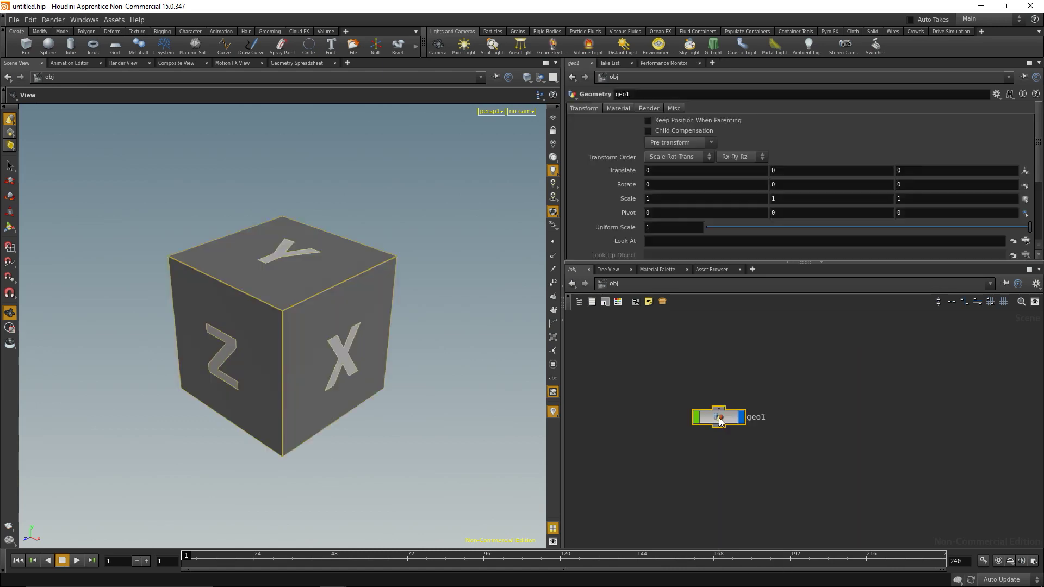
double_click(719, 418)
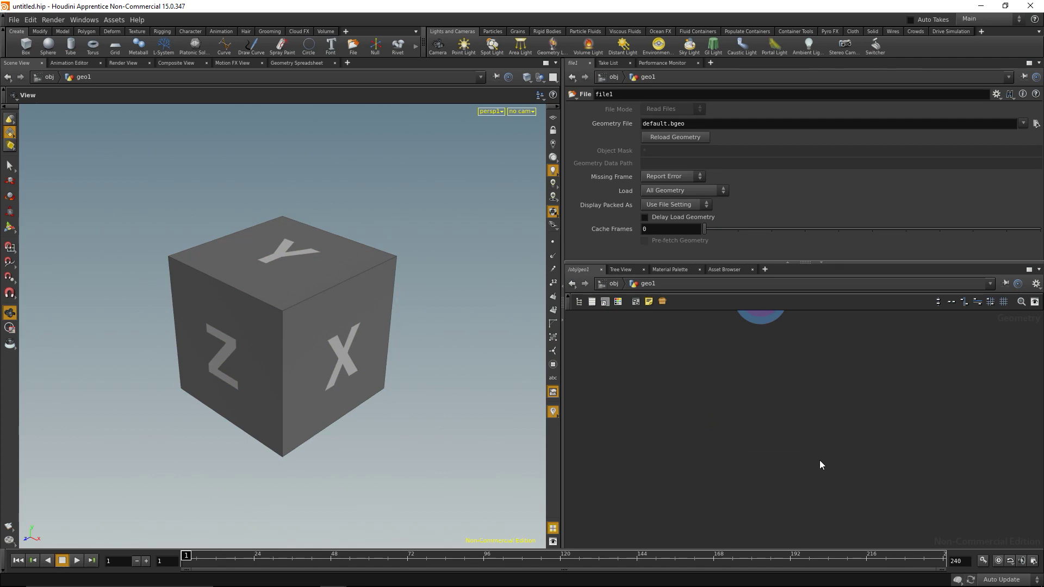
key(h)
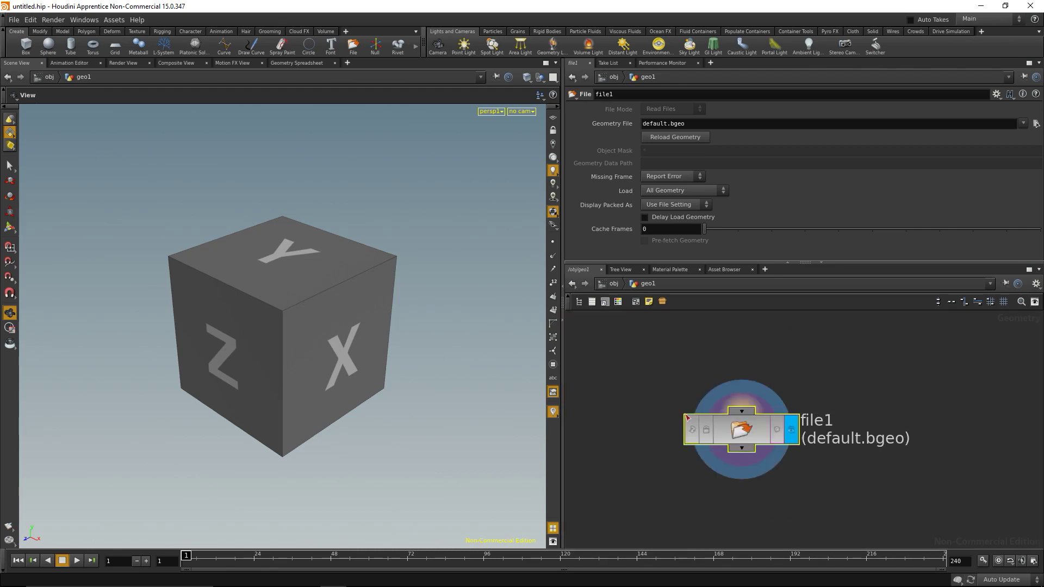
key(Delete)
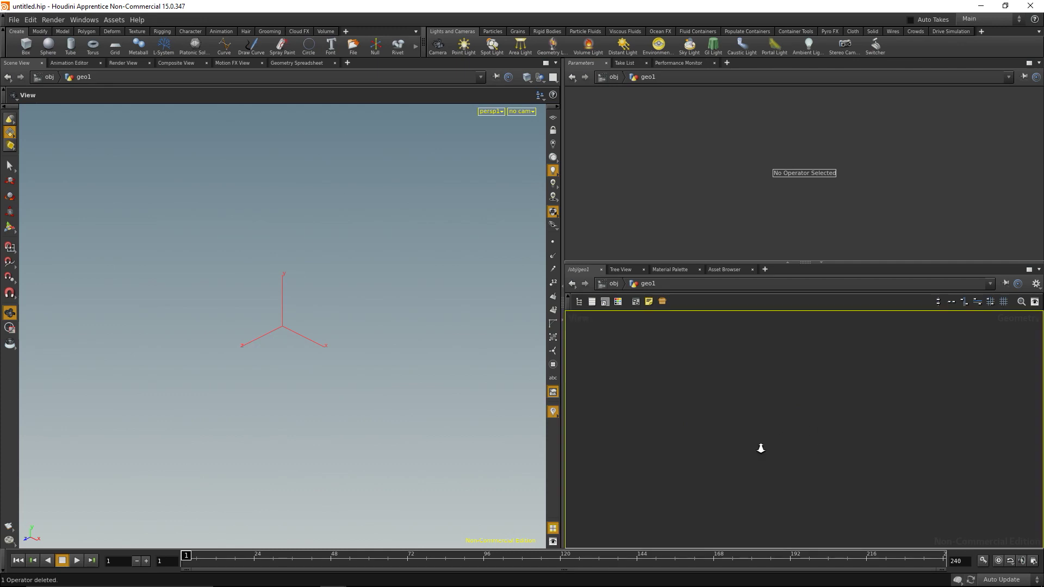
Step: Add a Platonic Solids node to the geometry network and set its solid type to Icosahedron
key(Tab)
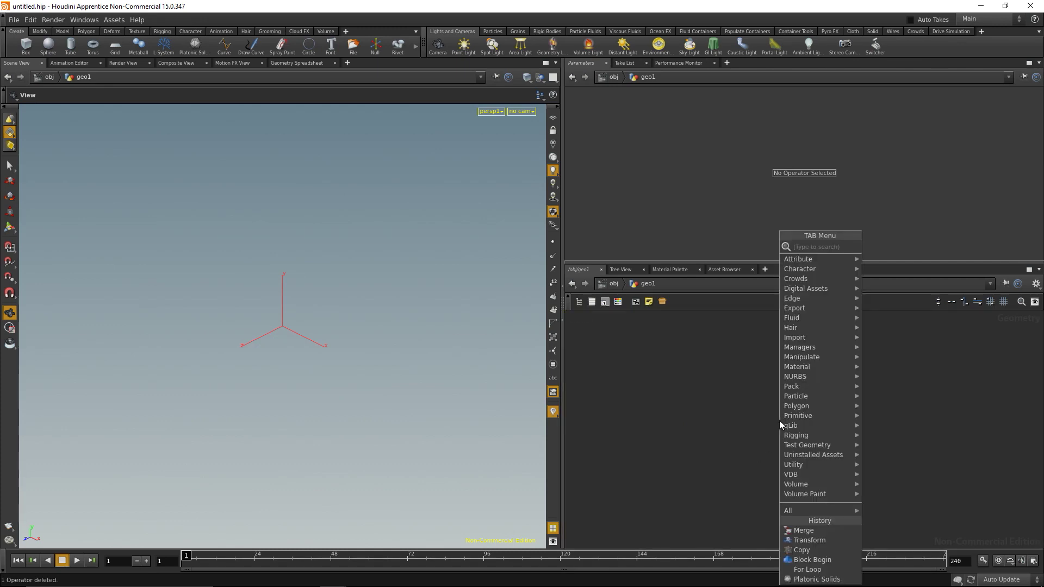
text(plat)
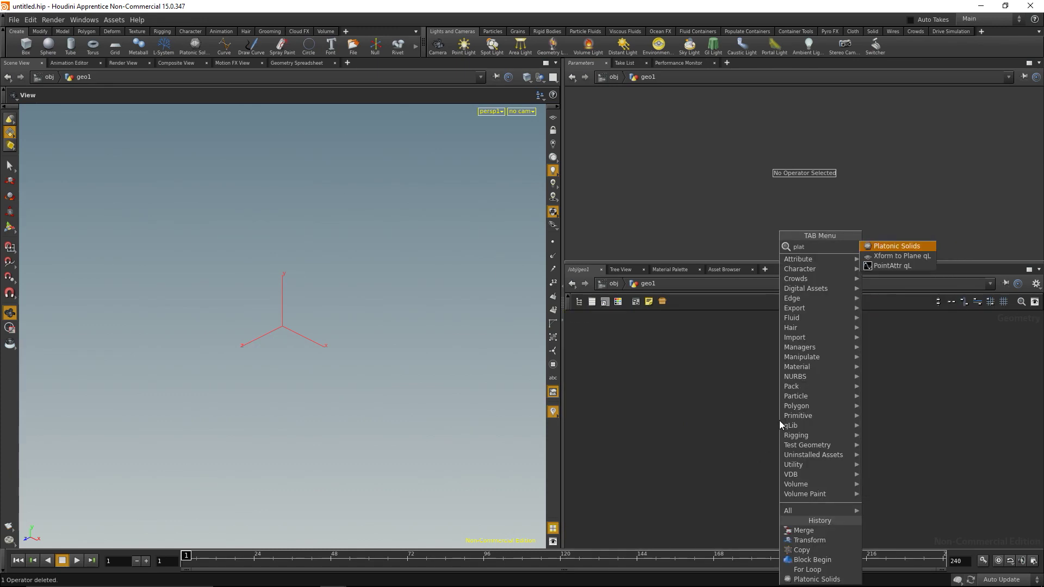
key(Return)
click(779, 419)
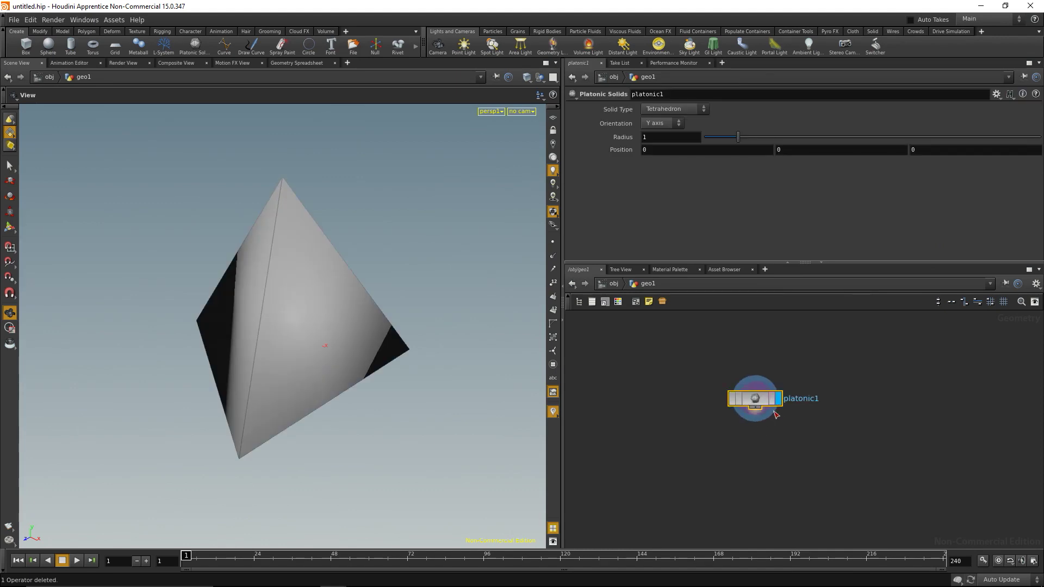
drag(756, 401, 729, 362)
click(668, 109)
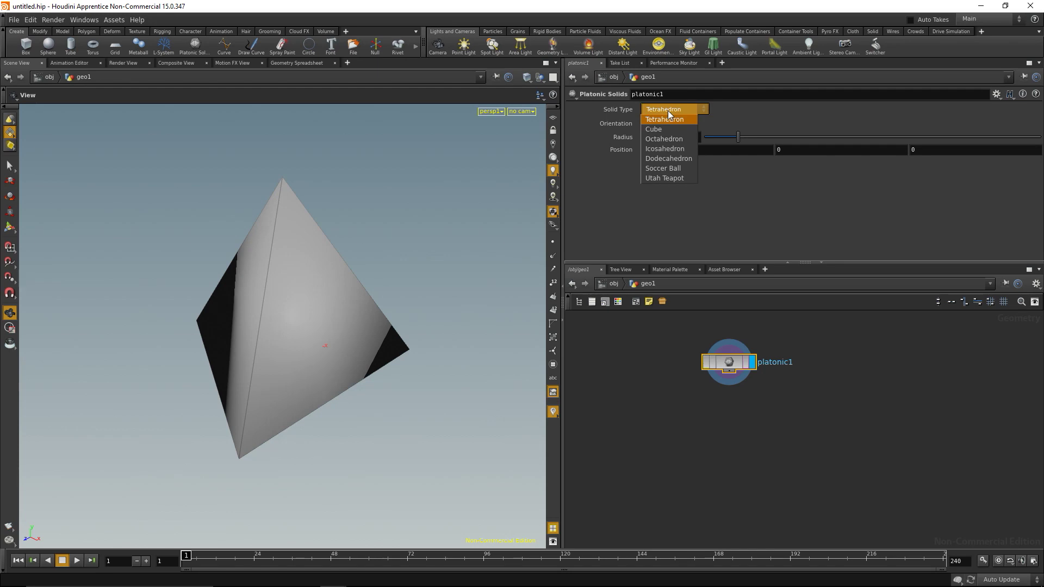
click(671, 150)
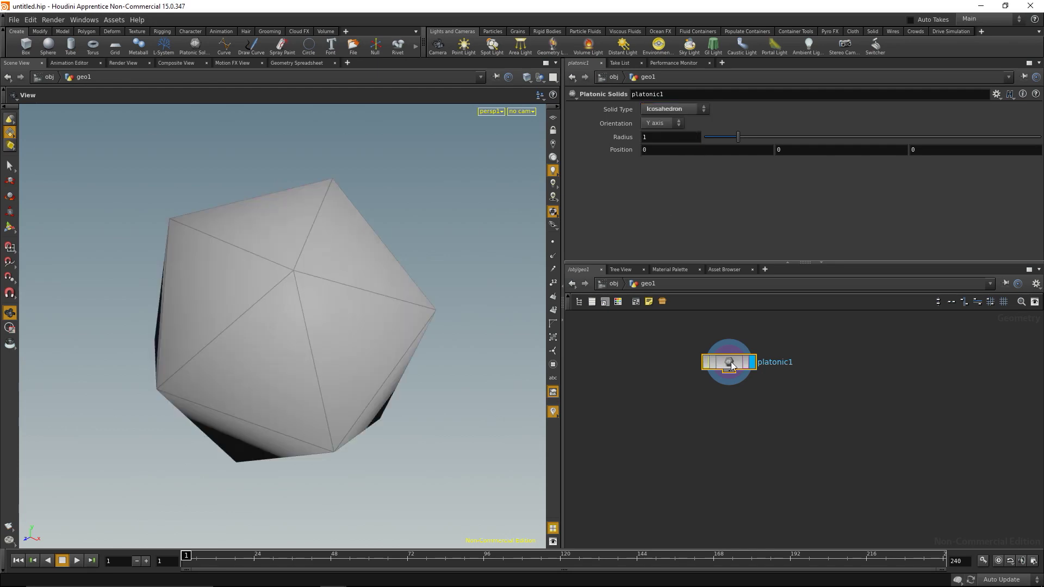
drag(731, 362, 747, 354)
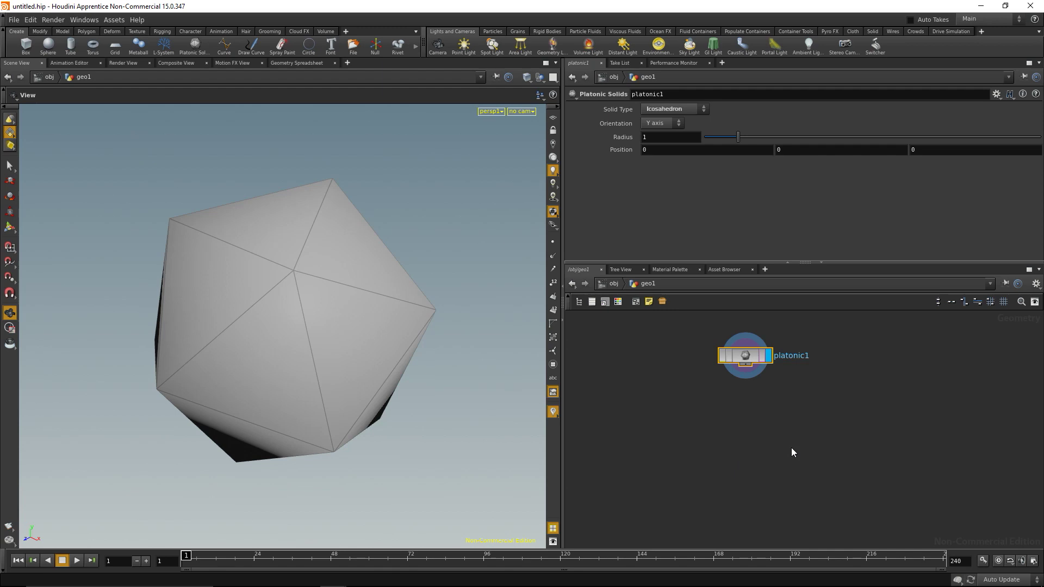
Step: Add a For Loop below the platonic solid and connect the solid's output to the loop's begin node
key(Tab)
text(for)
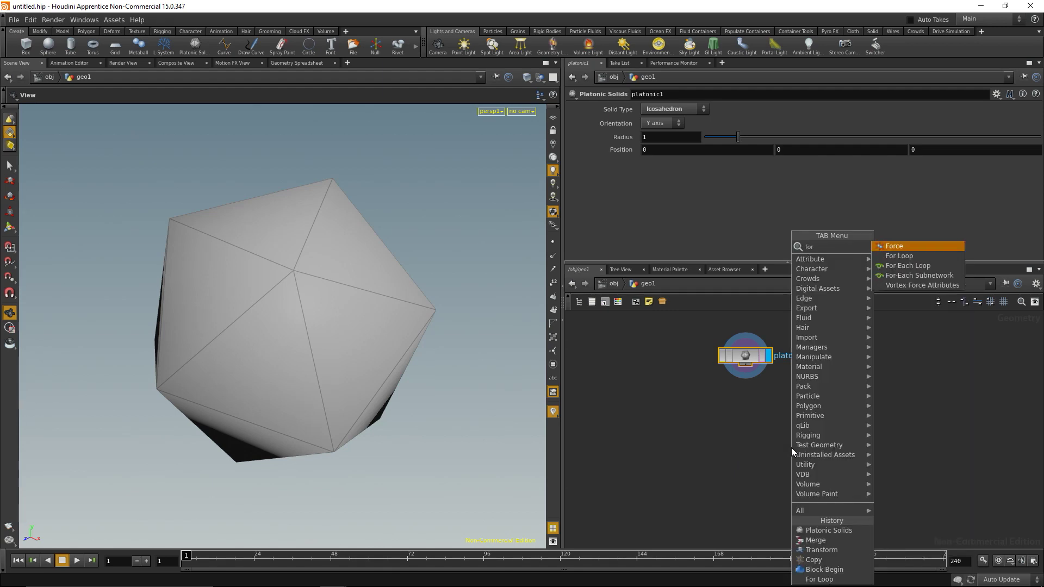
key(Down)
key(Return)
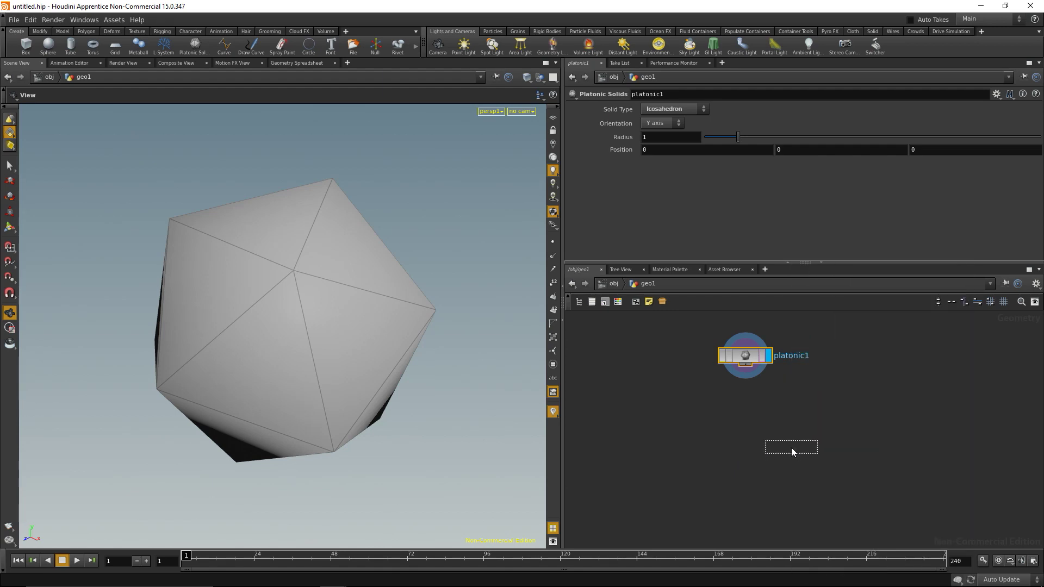
click(791, 448)
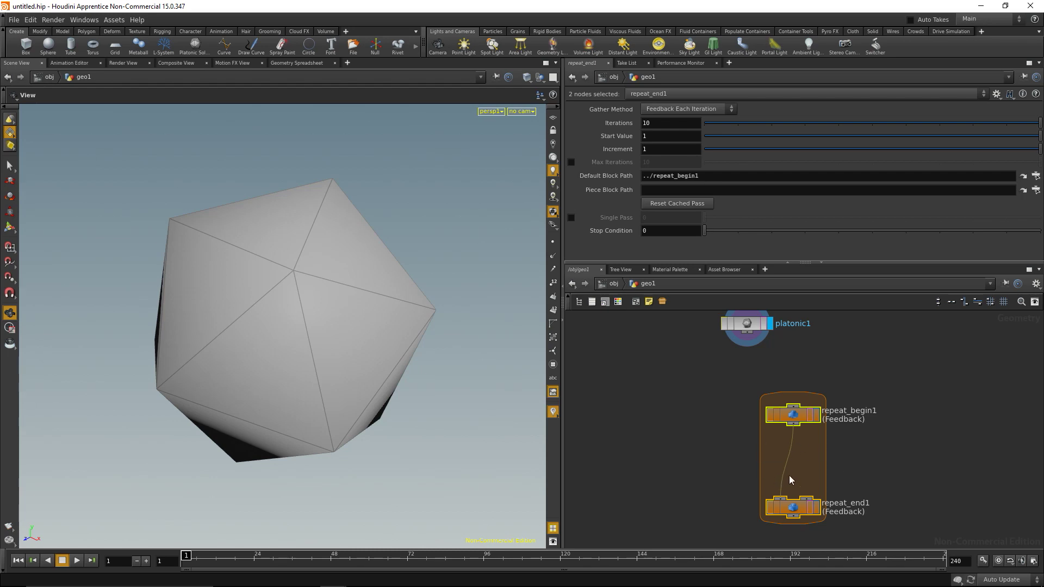
click(796, 417)
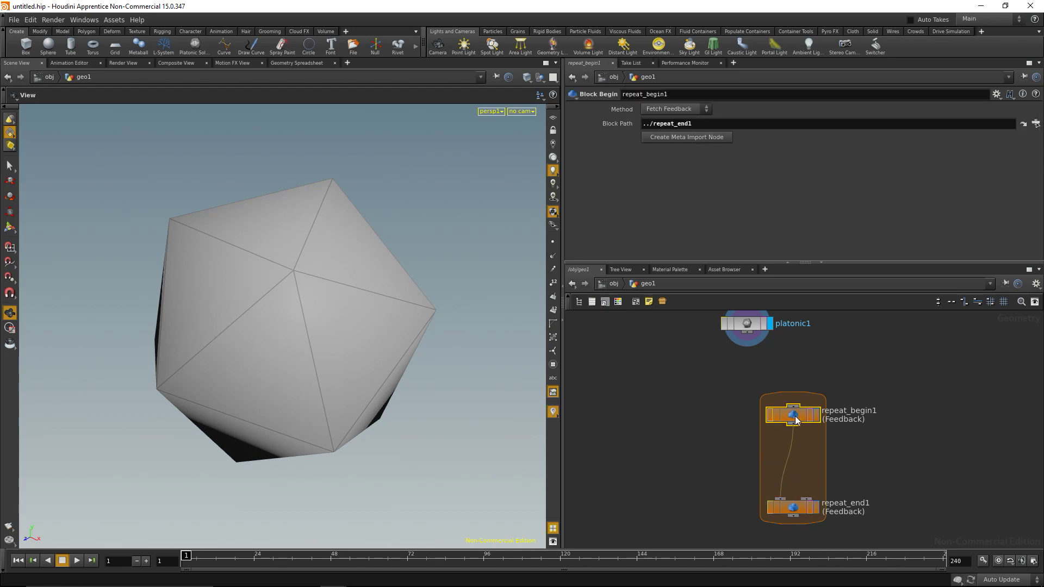
drag(747, 332, 793, 412)
Step: Set the iterations of the loop's end node to 2
click(794, 508)
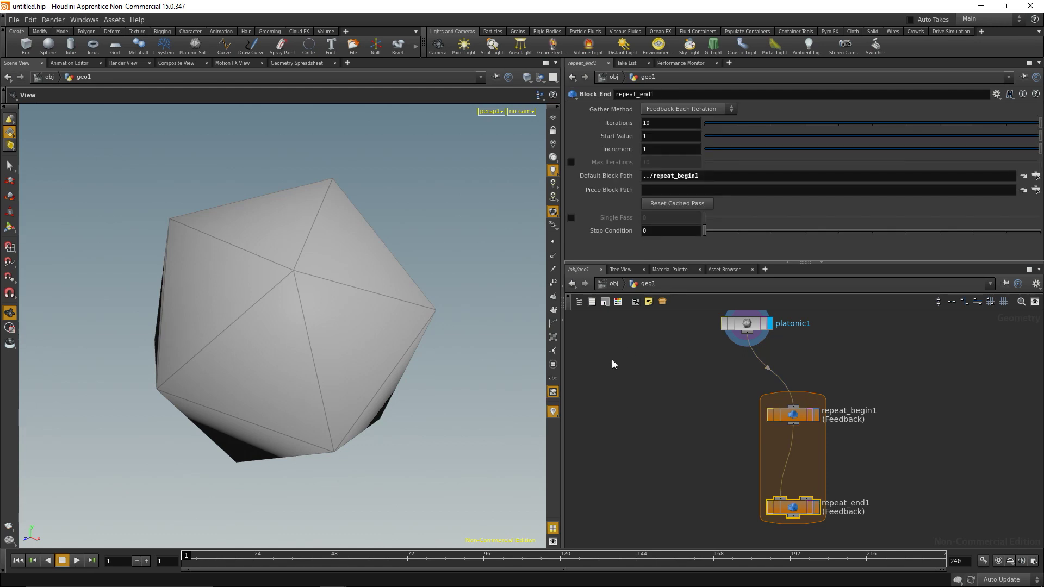
click(660, 123)
text(2)
key(Return)
Step: Add a Copy node inside the loop, fed by the platonic solid and the begin node as template, and wire it into the end node
key(Tab)
text(copy)
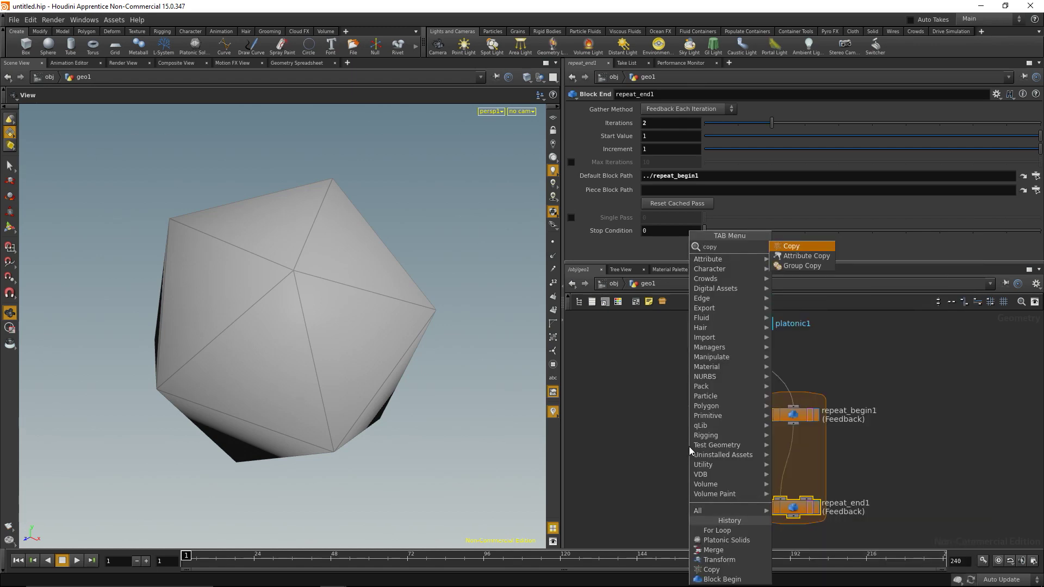
key(Return)
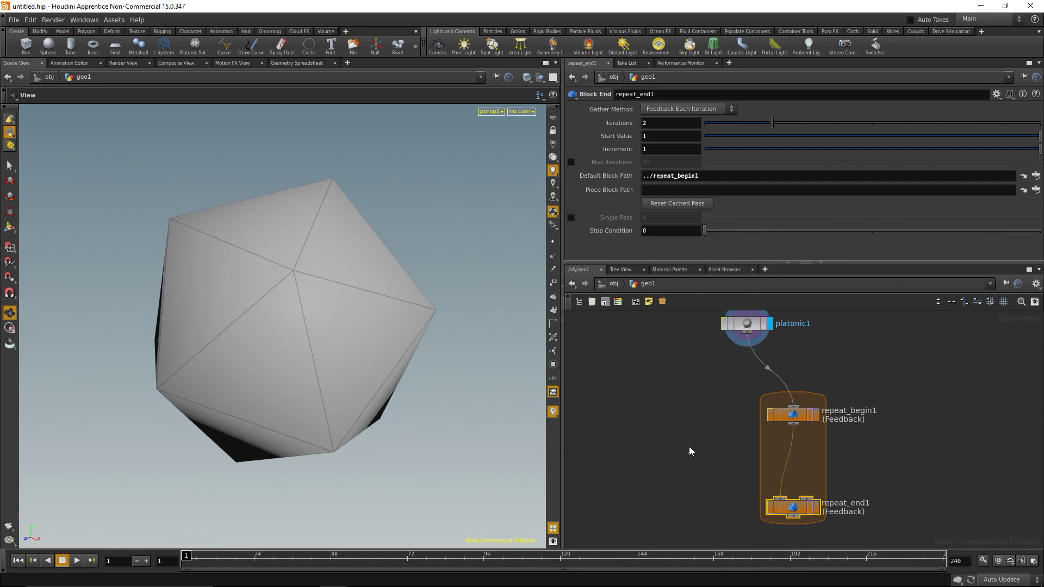
click(690, 446)
drag(689, 447, 711, 459)
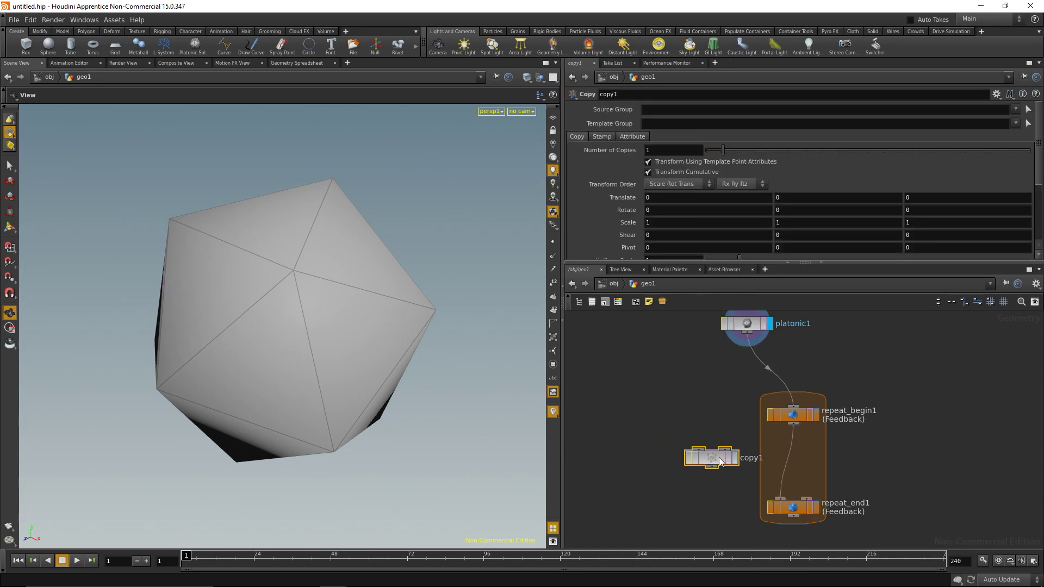
drag(749, 338, 698, 448)
drag(794, 429, 730, 464)
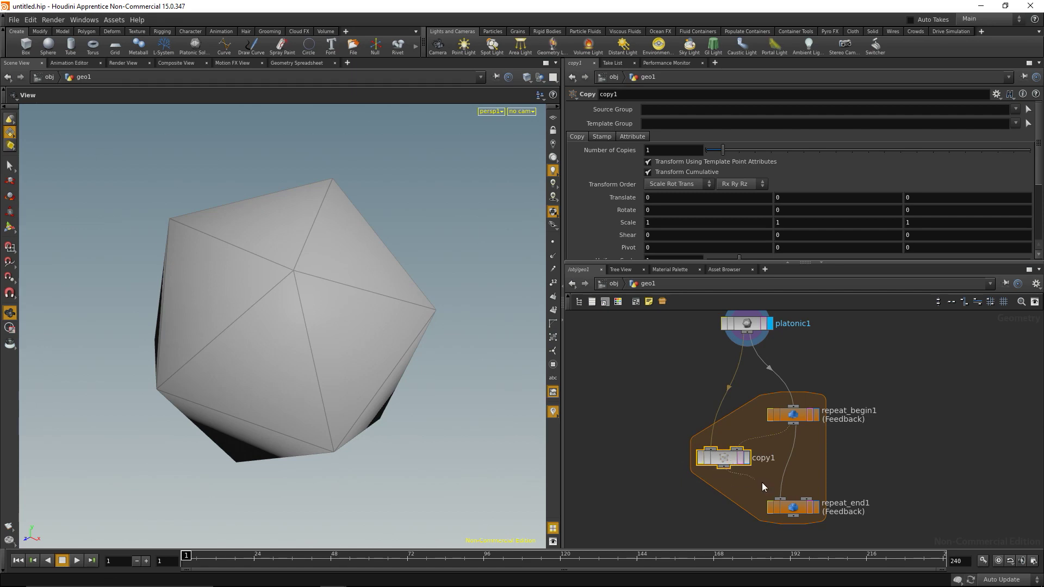
drag(734, 456, 757, 463)
Step: Display the output of the loop's end node with the whole copied shape in view
click(817, 510)
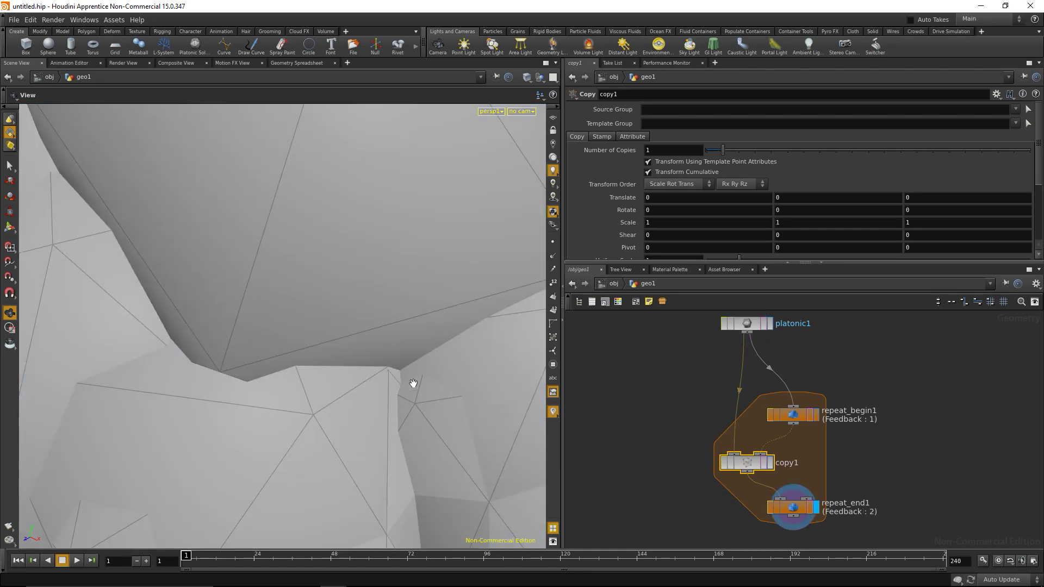
scroll(240, 383, down, 5)
scroll(240, 383, down, 3)
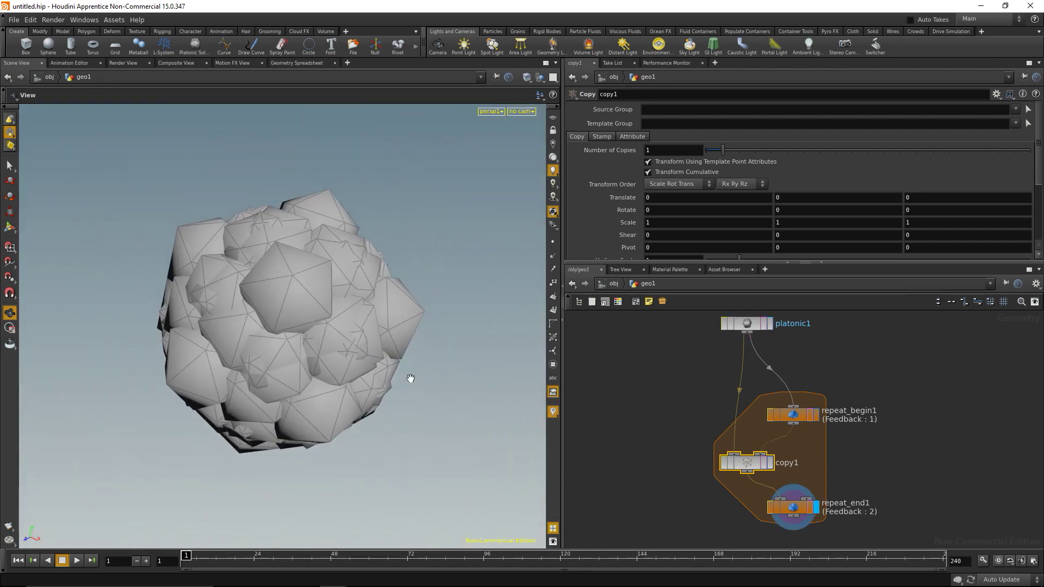
Step: Try 0 iterations on the loop's end node and set the iterations to 1
click(798, 511)
click(669, 127)
scroll(669, 126, down, 2)
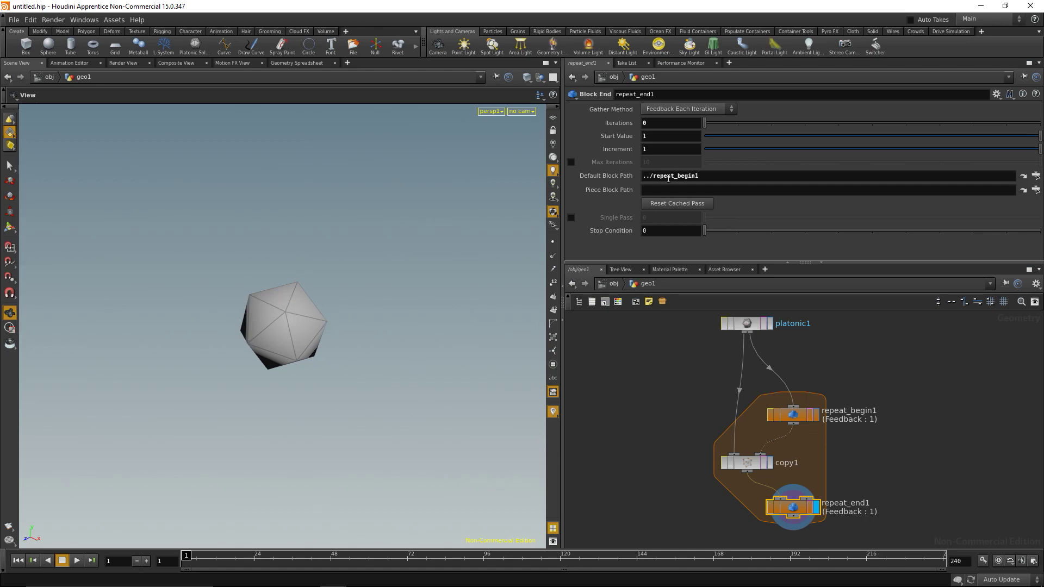
key(BackSpace)
text(1)
key(Return)
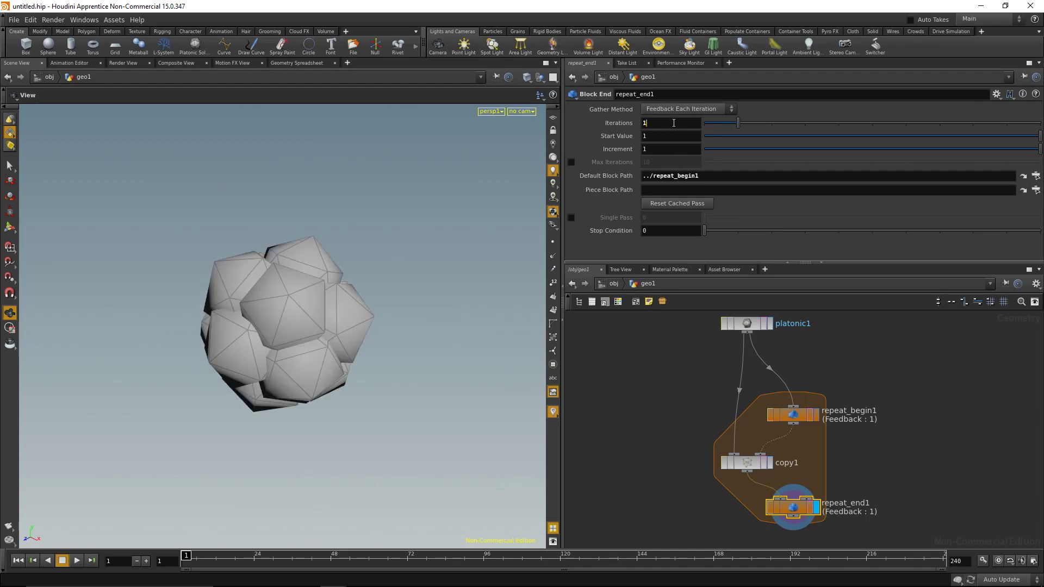
Step: Undo and redo the last iteration change repeatedly to compare the geometry at 0 and 1 iterations
key(ctrl+z)
key(ctrl+y)
key(ctrl+z)
key(ctrl+y)
scroll(674, 123, up, 2)
scroll(674, 123, down, 2)
Step: Turn off Transform Using Template Point Attributes on the Copy node
click(753, 468)
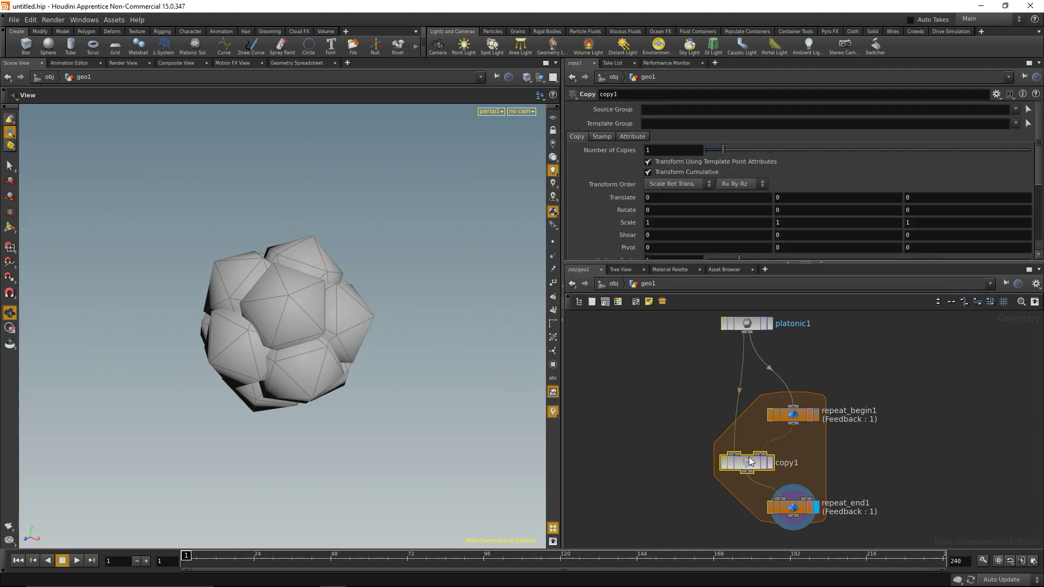
click(648, 161)
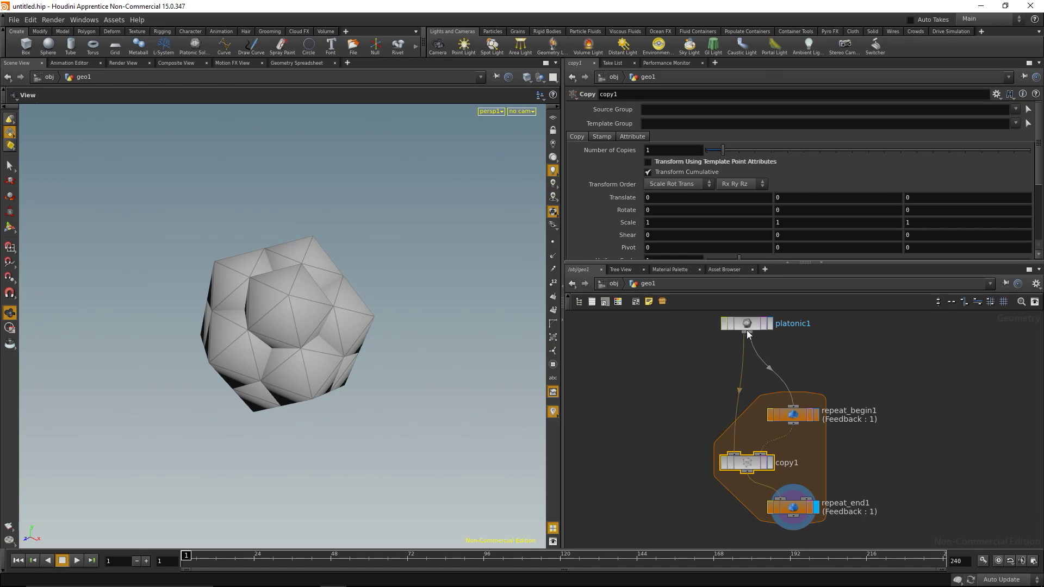
Step: Preview the loop's result with 3 iterations and return the end node's iterations to 1
click(797, 511)
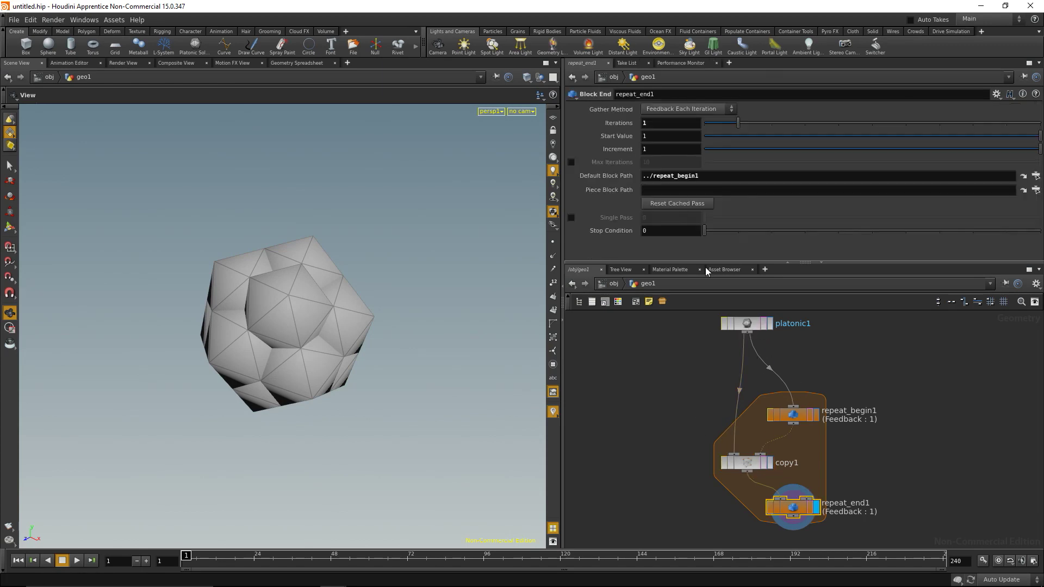
click(669, 124)
scroll(669, 126, up, 2)
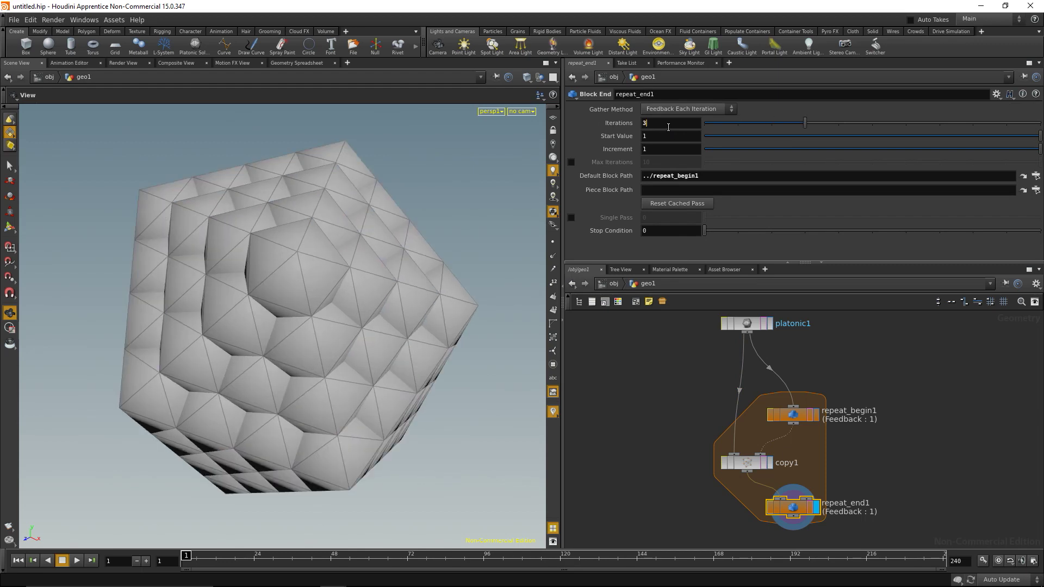
scroll(669, 126, down, 2)
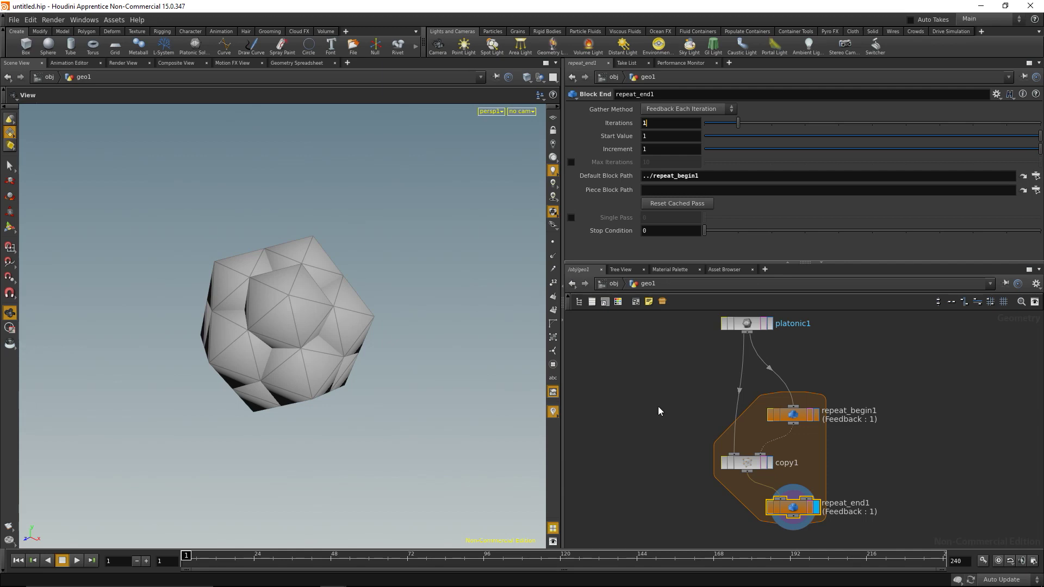
Step: Add a Transform node and wire it between the platonic solid and the Copy node's first input
key(Tab)
key(Tab)
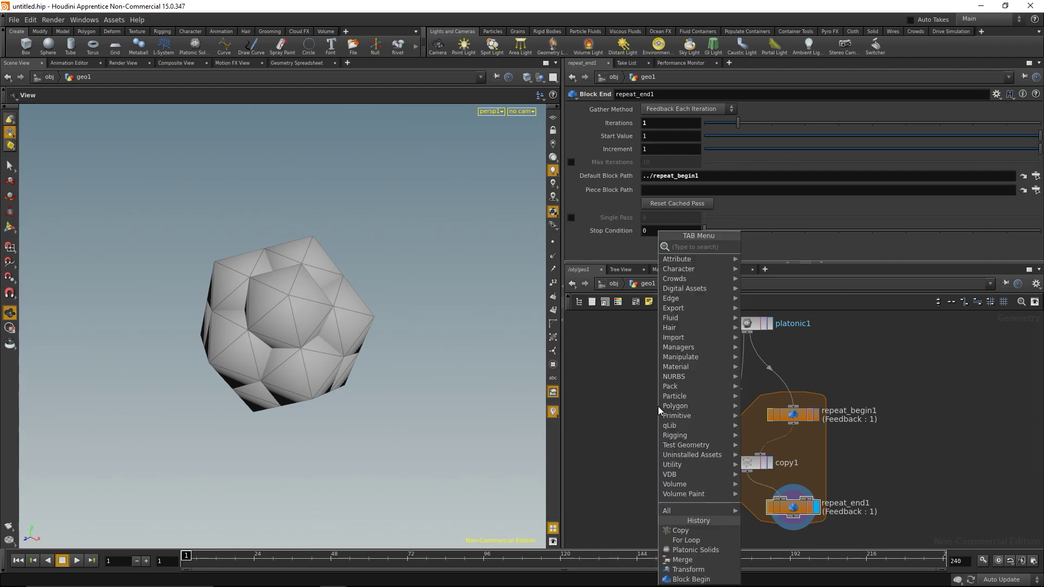
mouse_move(658, 406)
key(Down)
key(Down)
key(Return)
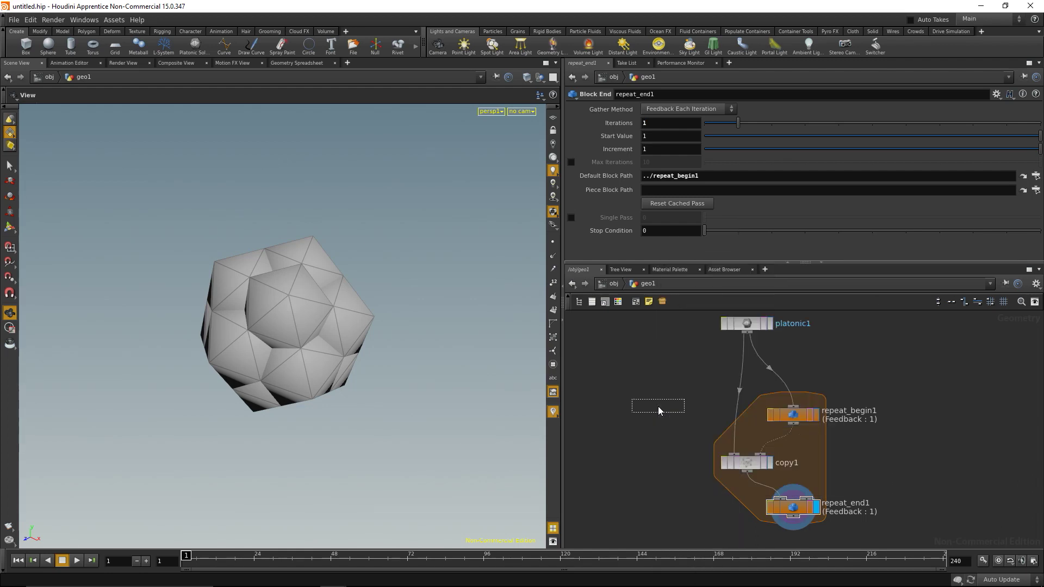
click(658, 407)
drag(659, 406, 694, 397)
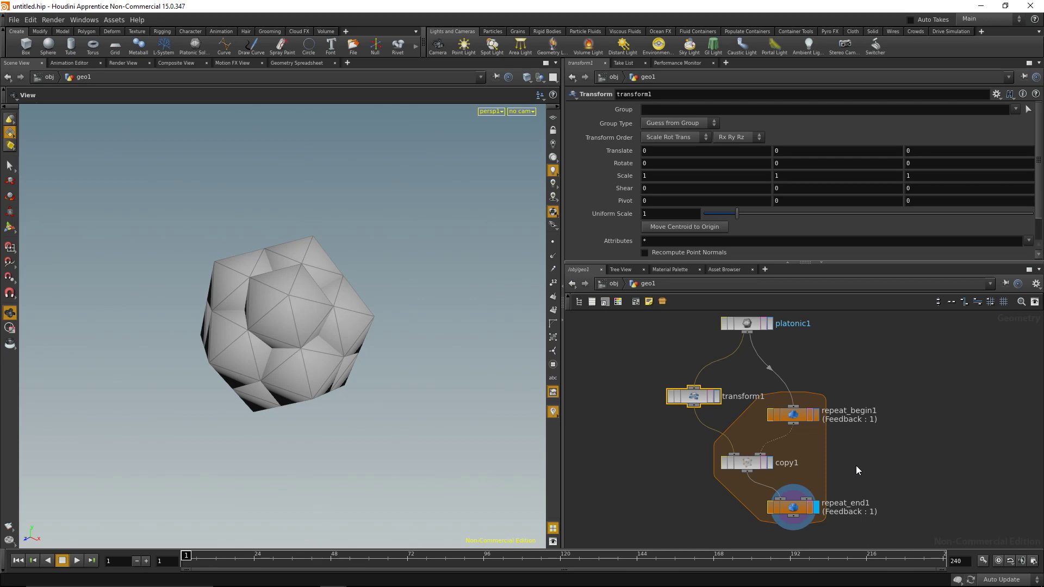
Step: Create a meta import node from the loop's begin node and show its detail attributes in the Geometry Spreadsheet
click(797, 417)
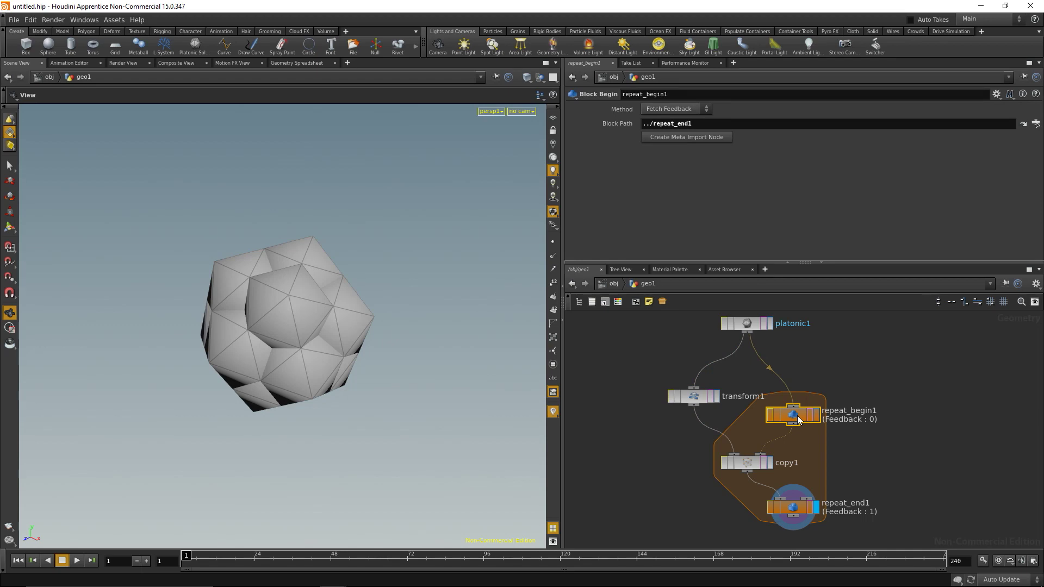
click(679, 137)
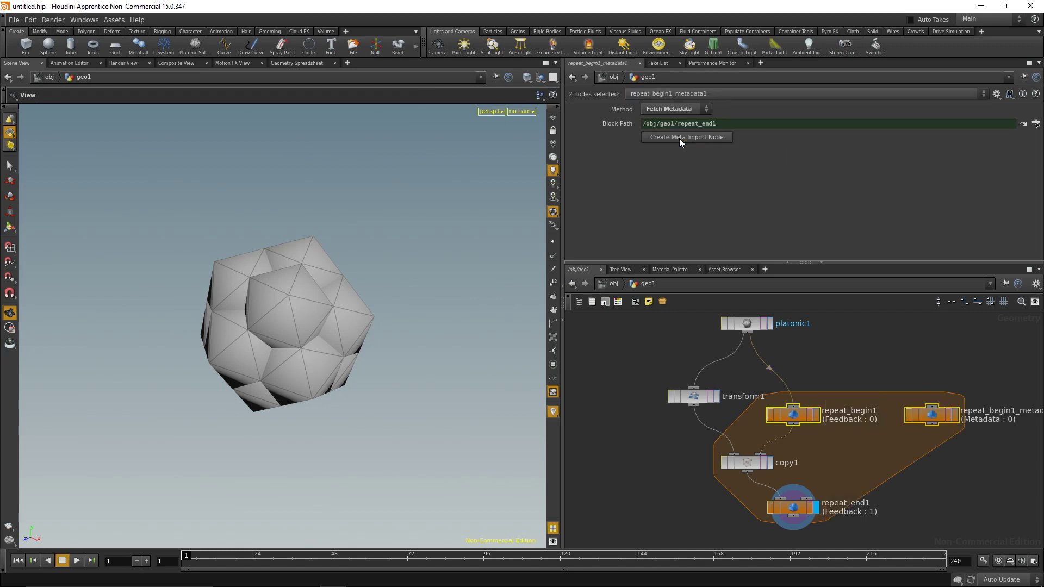
click(932, 416)
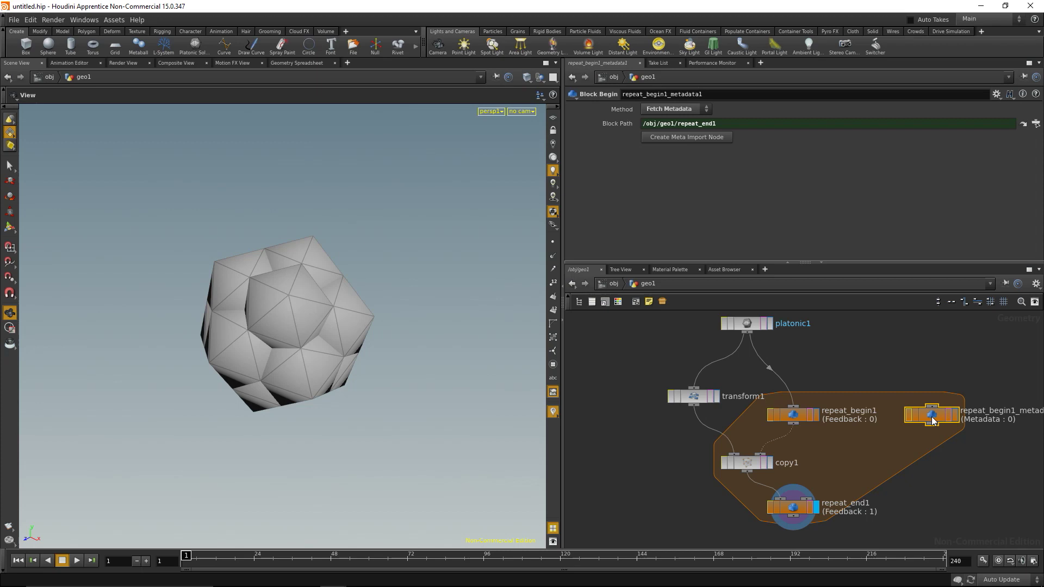
click(293, 64)
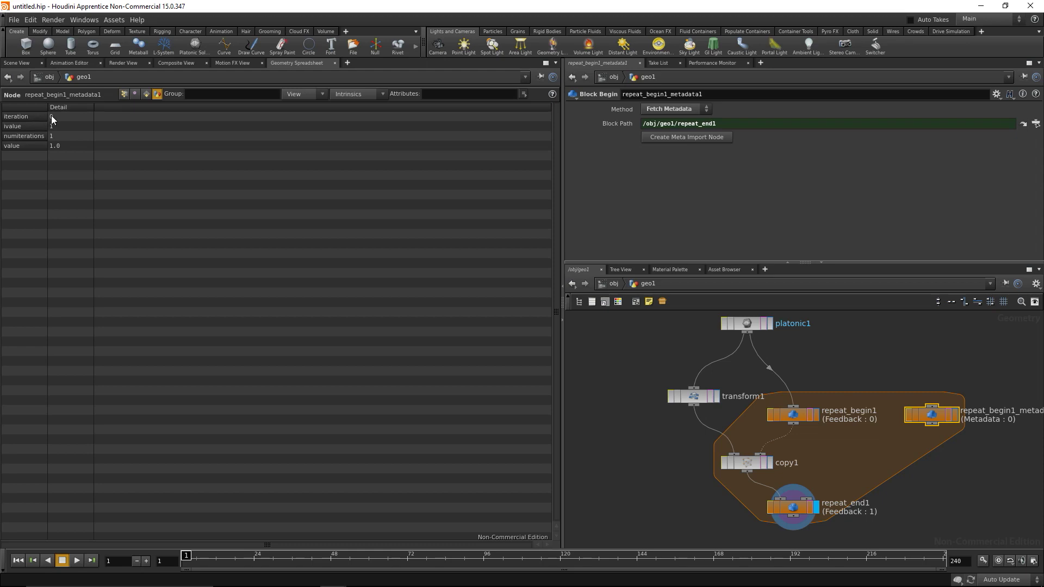
Step: Start the Transform node's Uniform Scale expression with detail() referencing "../repeat_begin1_metadata1/" as the source node
click(692, 400)
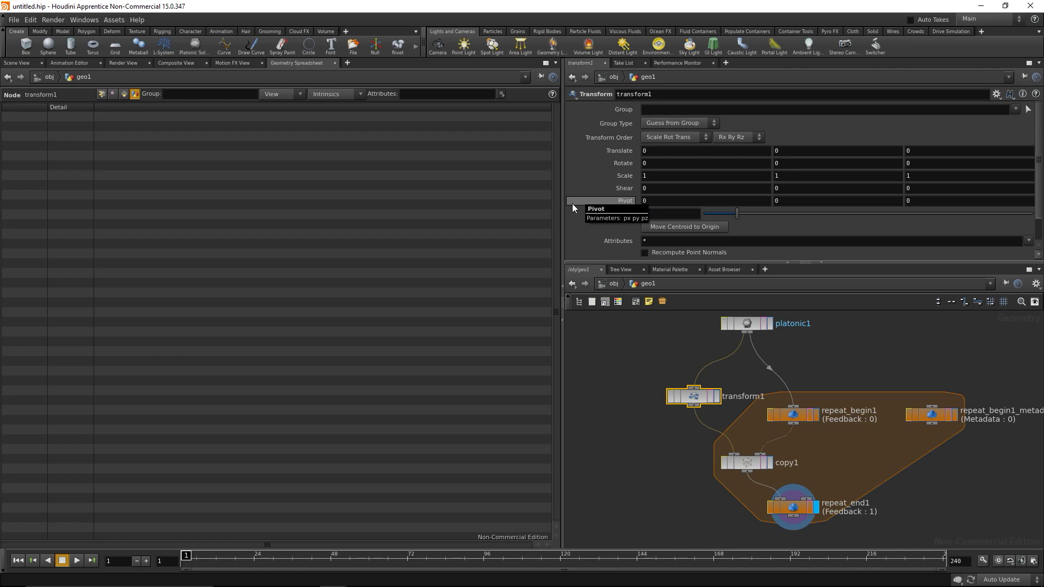
text(detail)
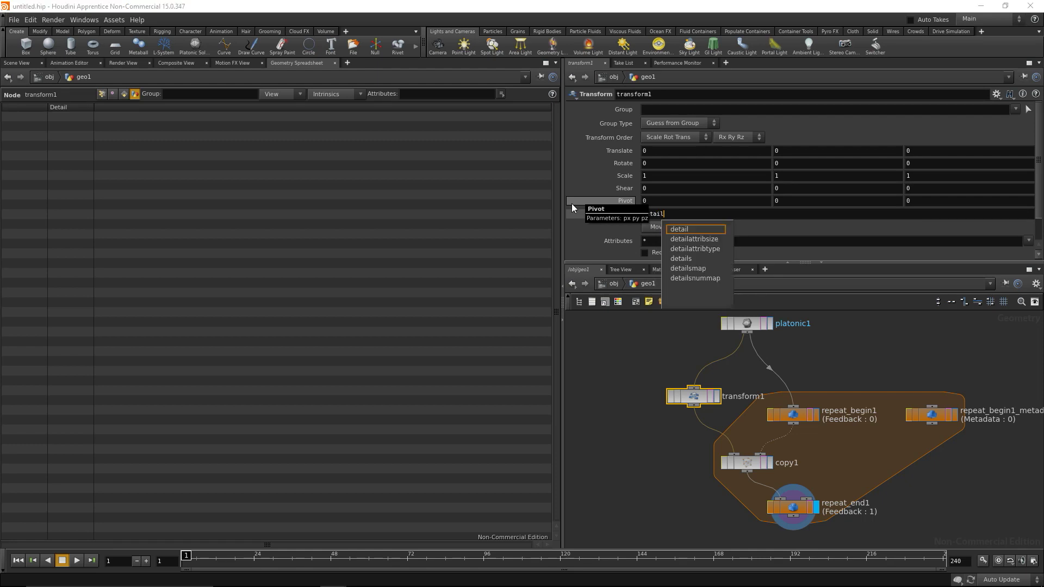
text(())
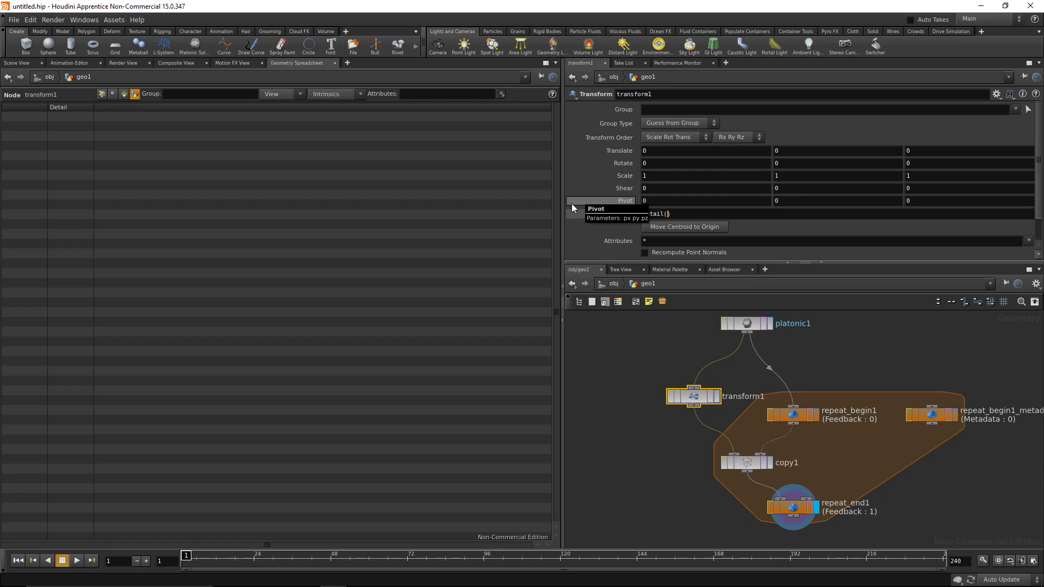
text(")
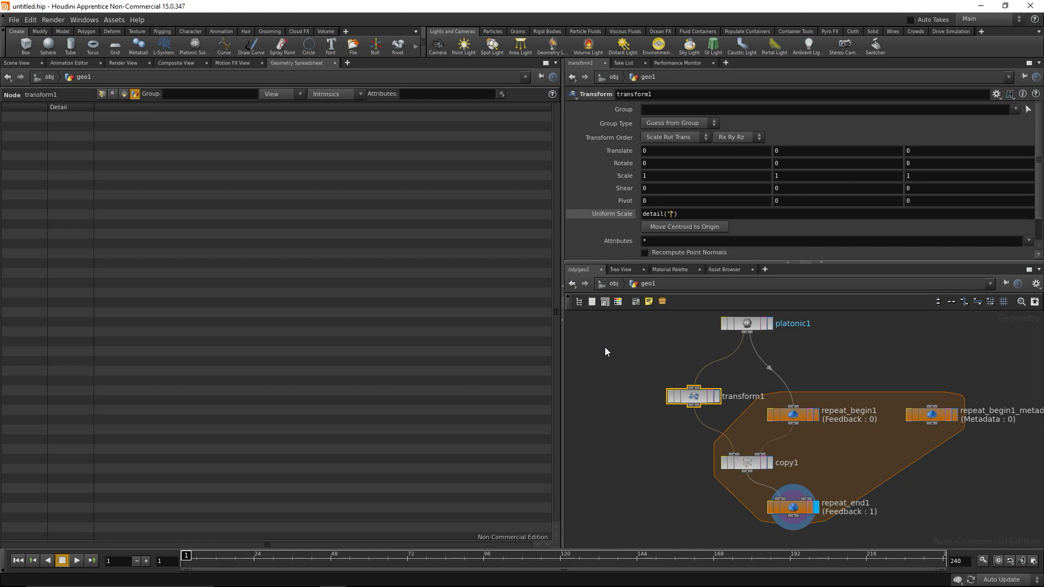
text(../)
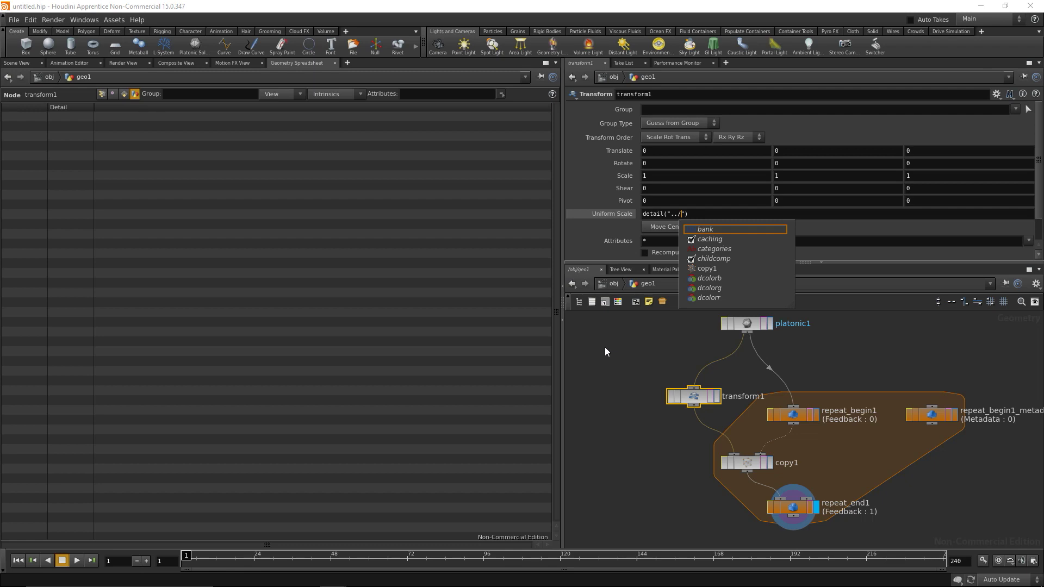
text(re)
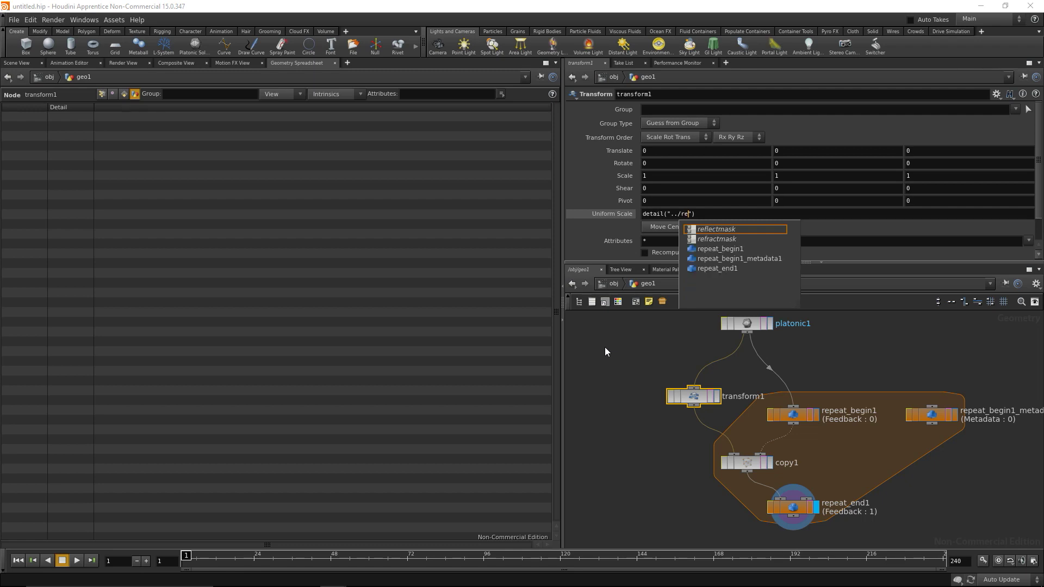
key(Down)
key(Down)
key(Down)
key(Down)
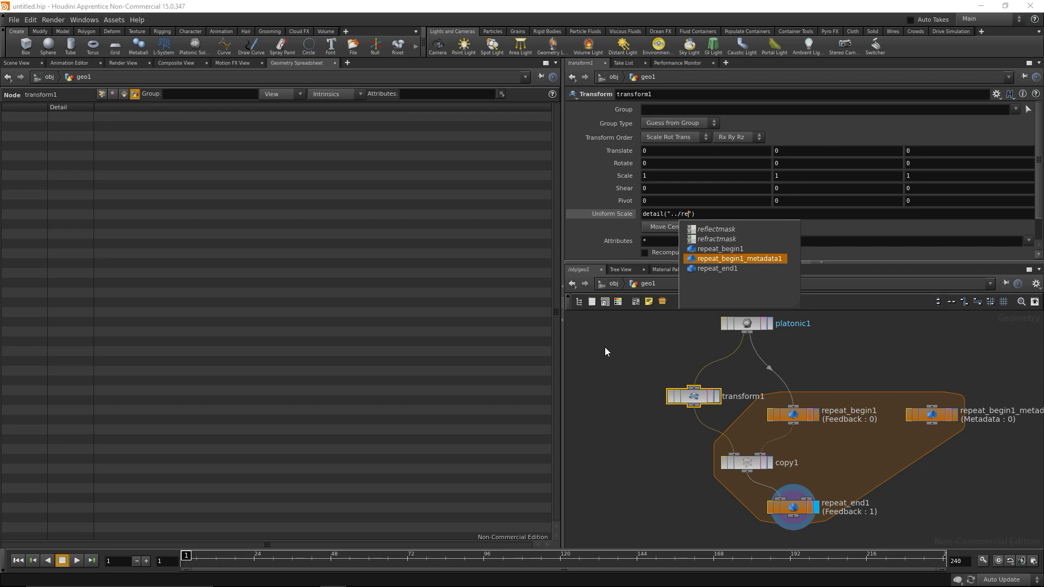
key(Return)
text(/")
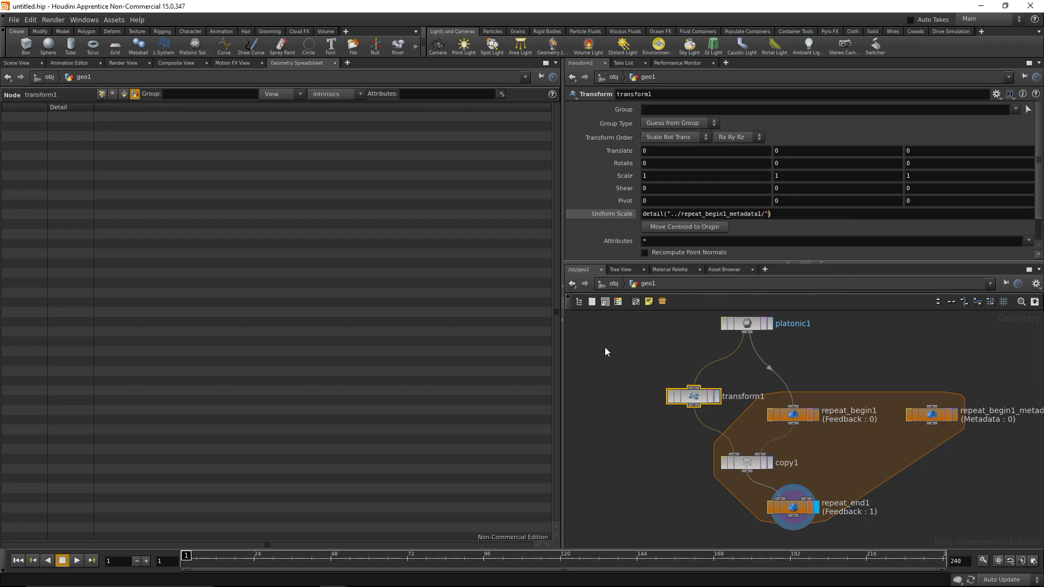
text(,)
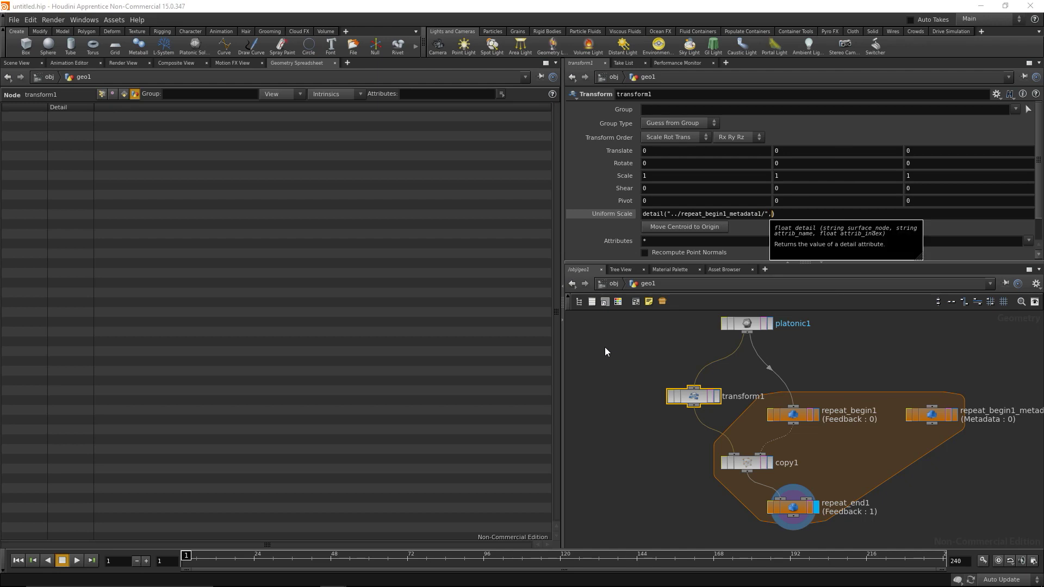
Step: Complete the Uniform Scale expression as detail("../repeat_begin1_metadata1/", "iteration",0), checking the attribute name on the metadata node
click(930, 417)
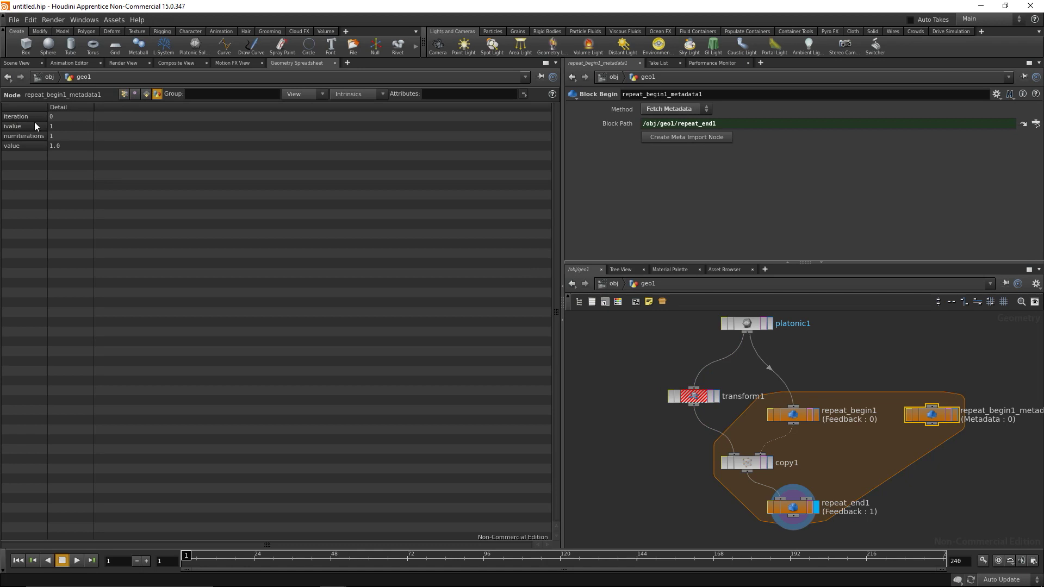
click(694, 396)
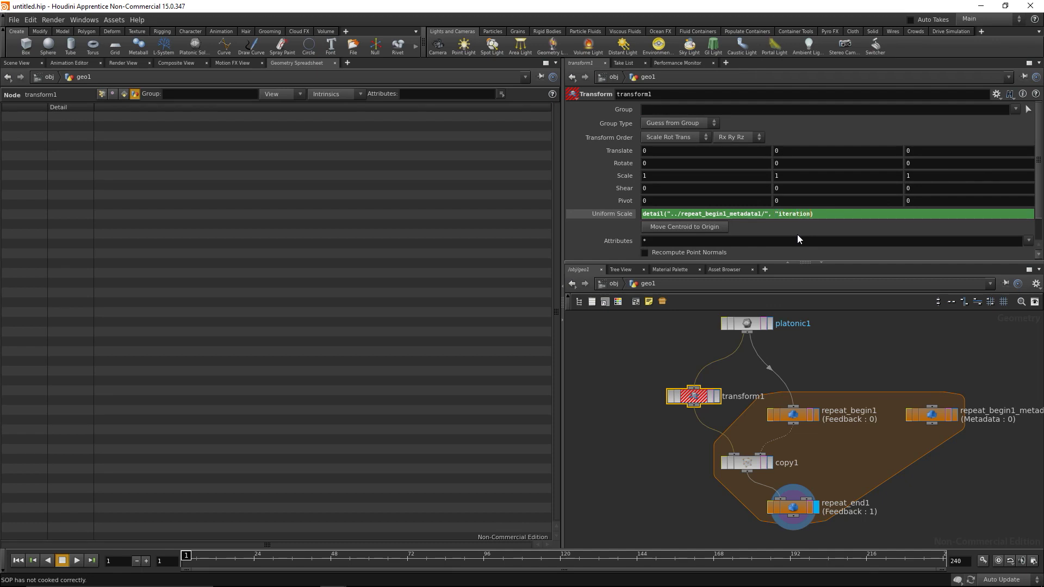
text(")
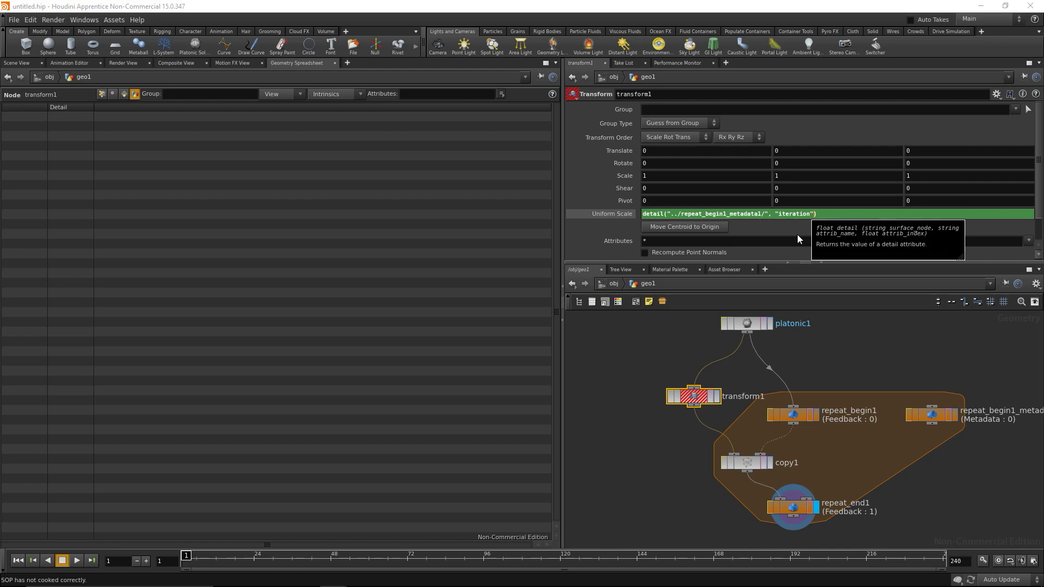
click(931, 416)
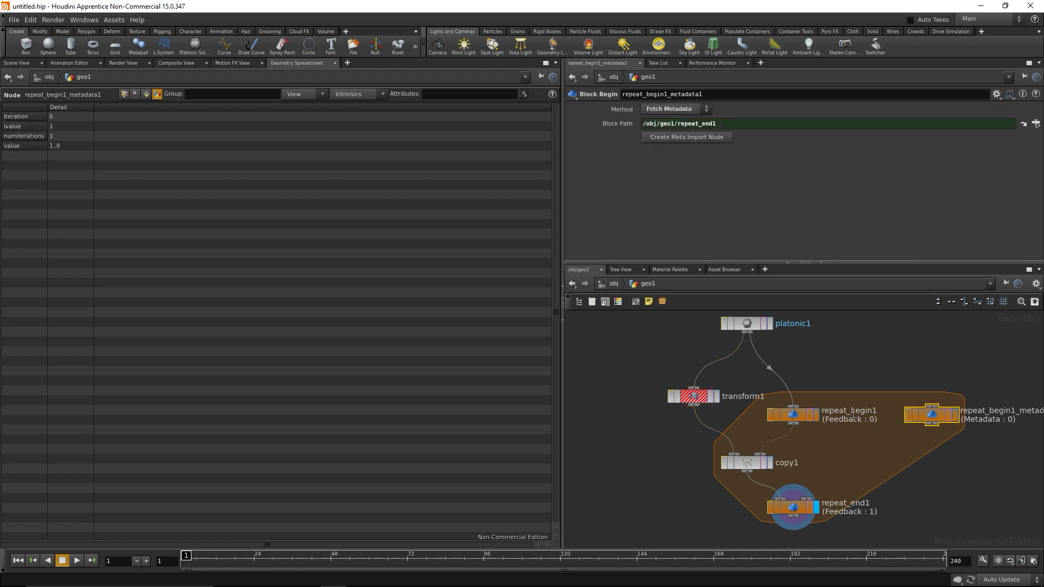
click(697, 399)
click(827, 213)
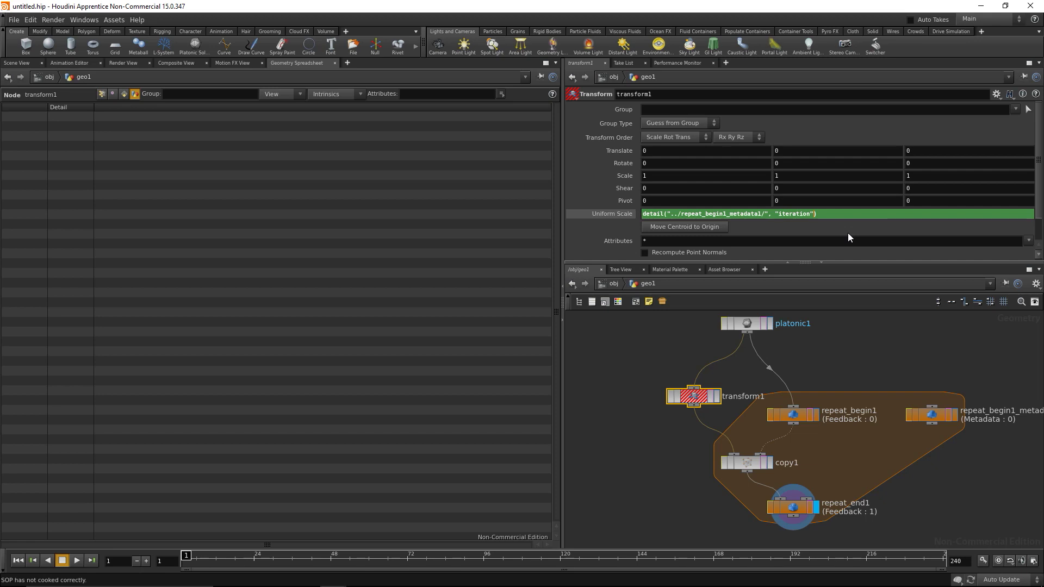
text(,)
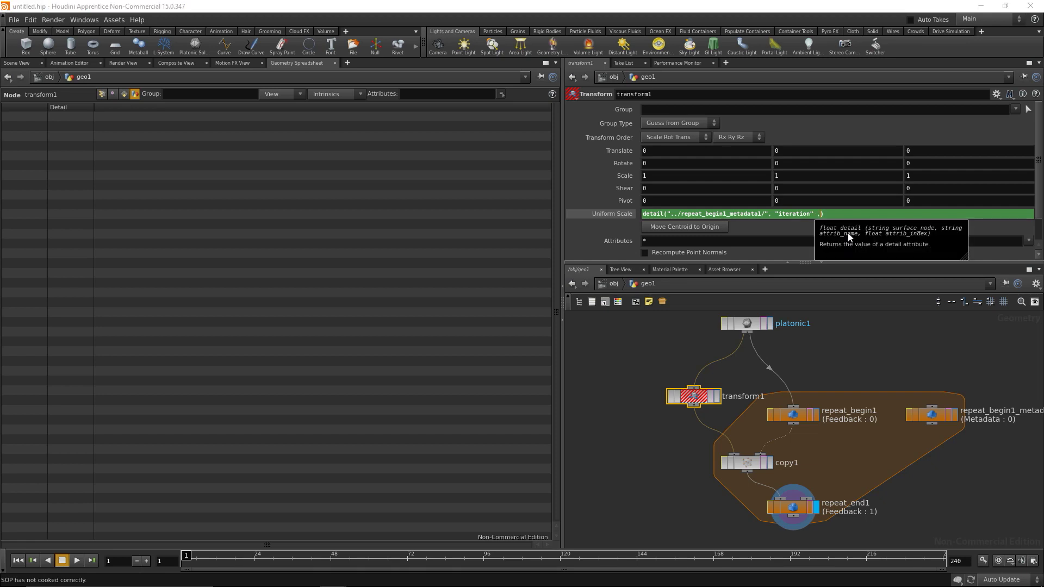
key(BackSpace)
key(BackSpace)
text(,0)
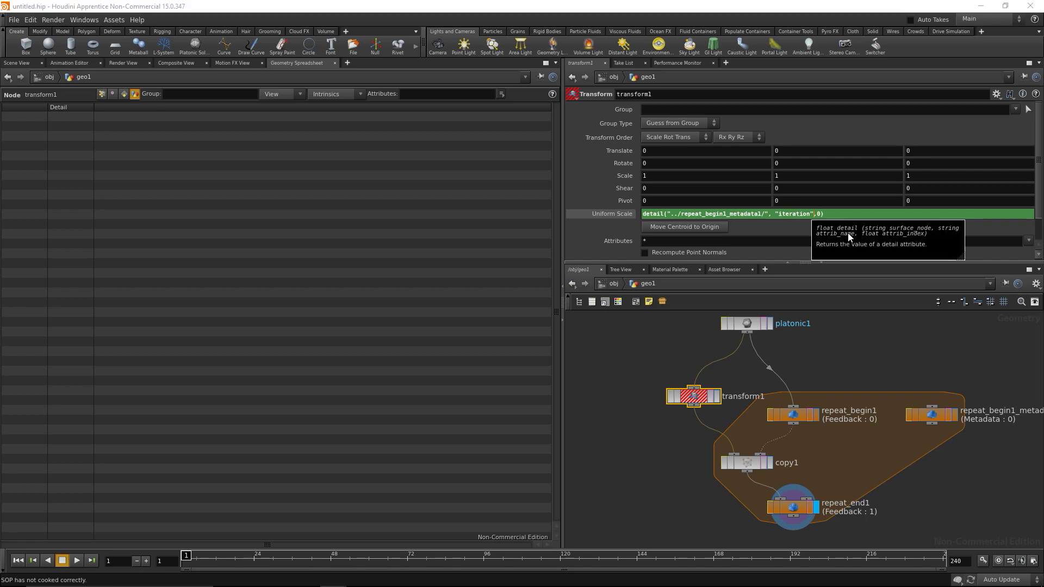
key(Return)
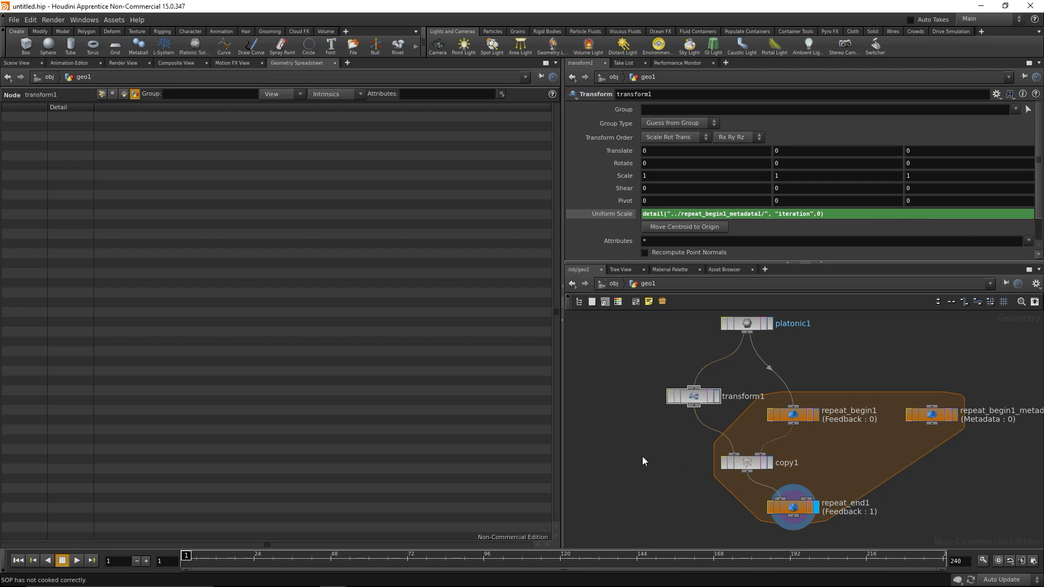
Step: Check the loop's result in the viewport and compare the metadata's iteration attribute with the Transform node's evaluated Uniform Scale
click(10, 64)
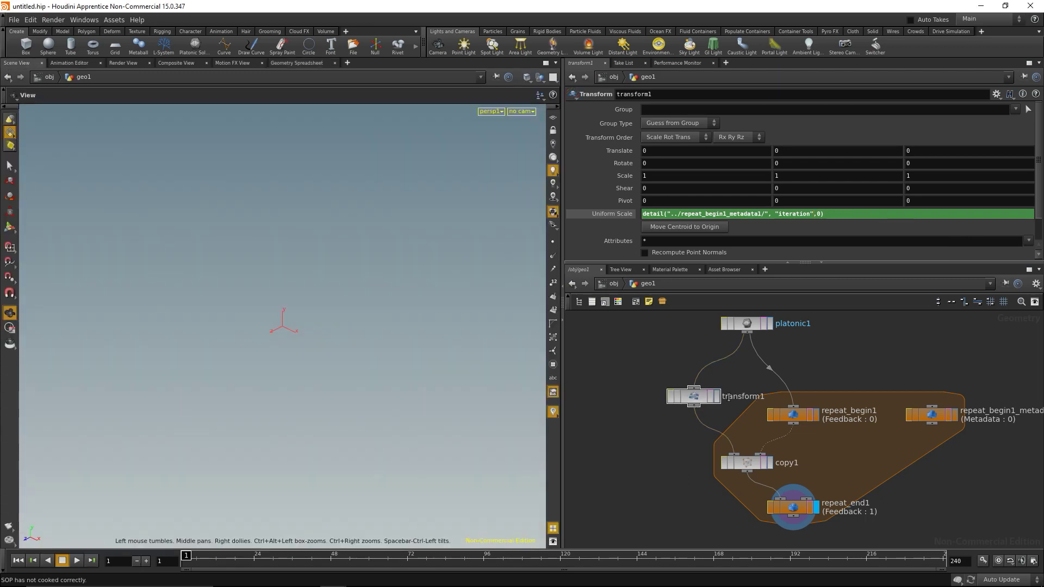
click(931, 417)
click(311, 63)
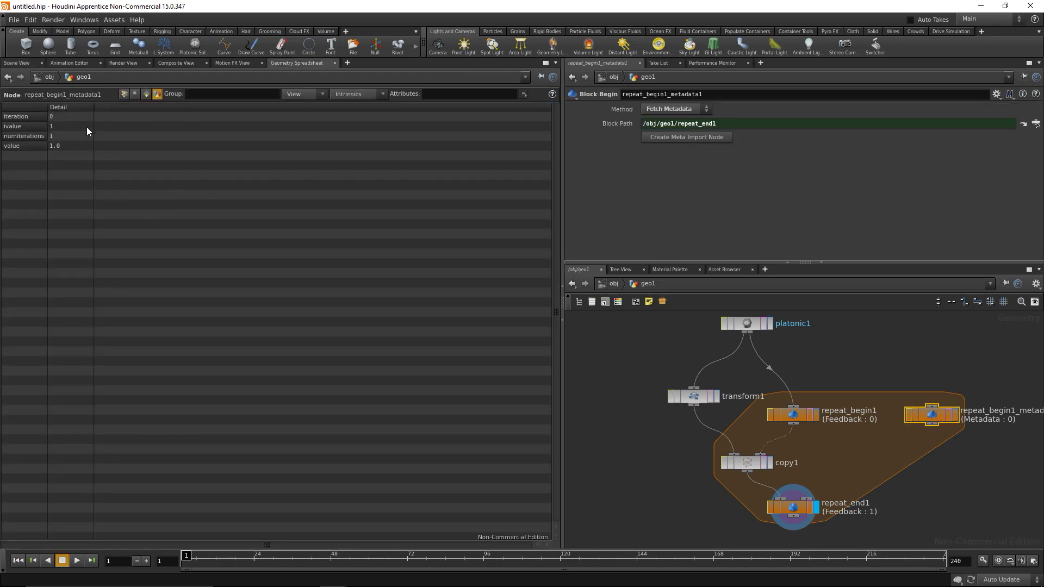
click(692, 399)
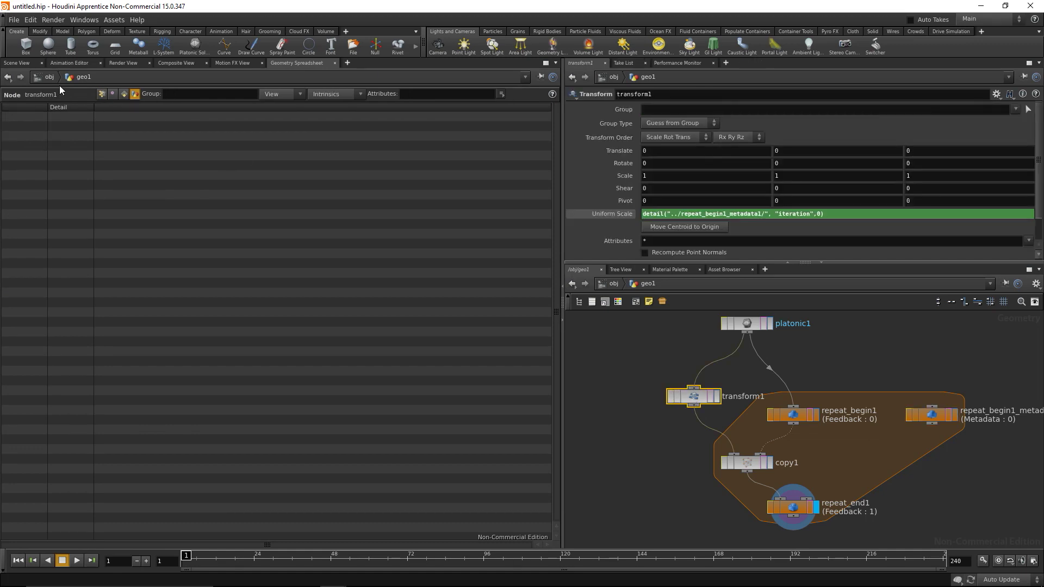
click(608, 213)
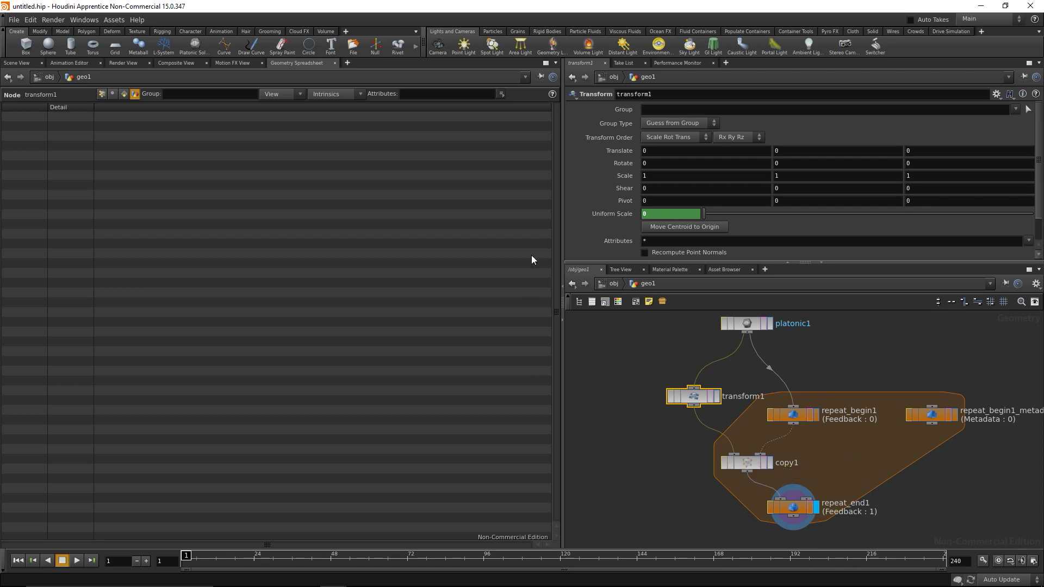
click(624, 214)
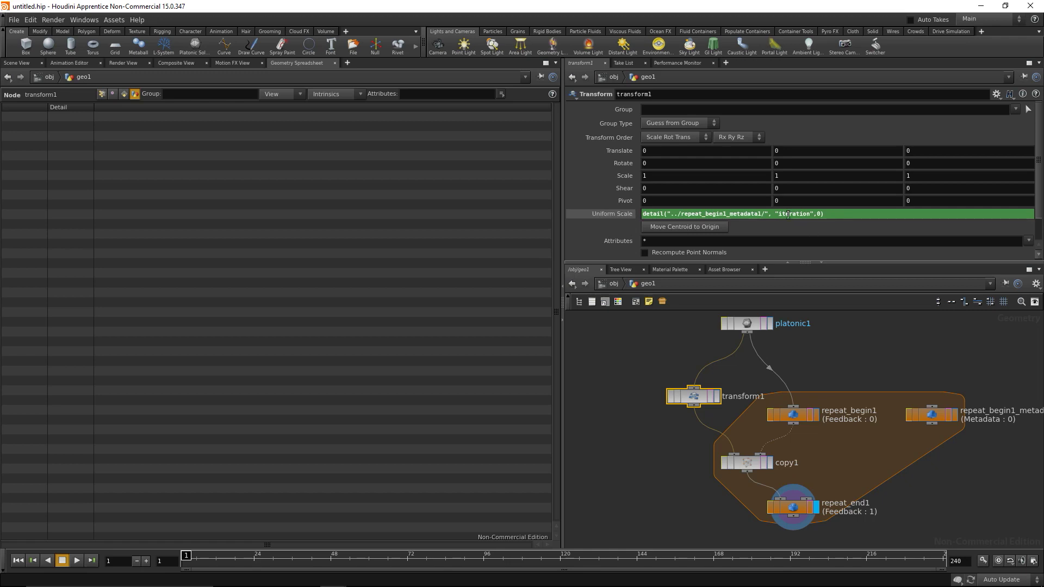
click(932, 415)
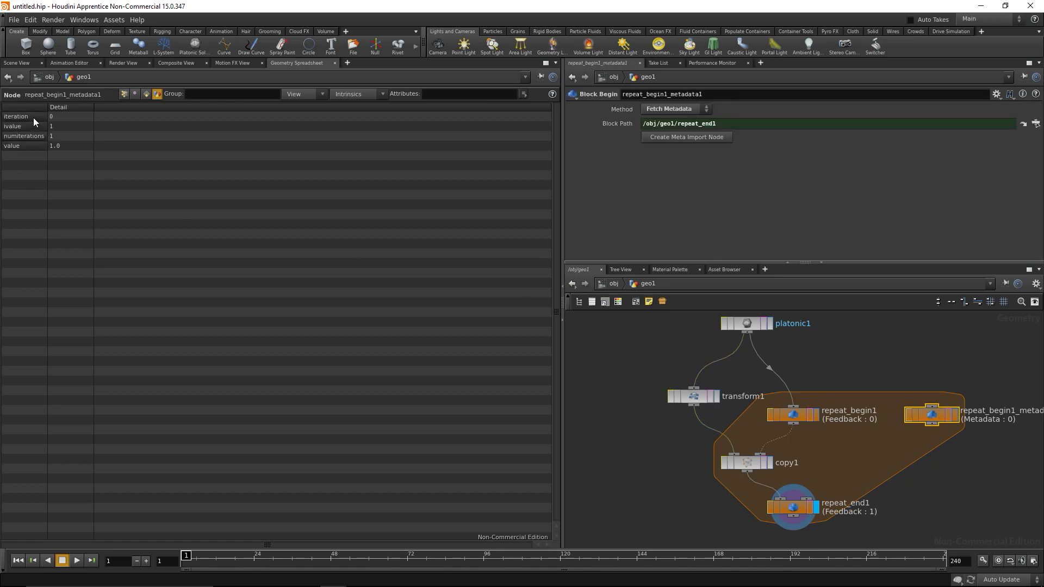
Step: Append + 1 to the Transform node's Uniform Scale expression and show the result in the viewport
click(703, 400)
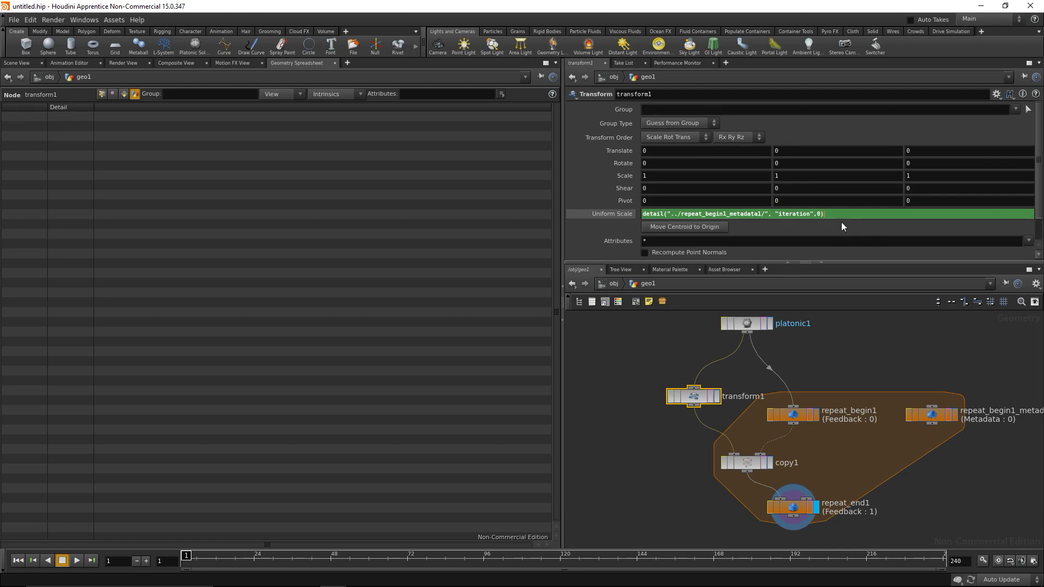
text(1)
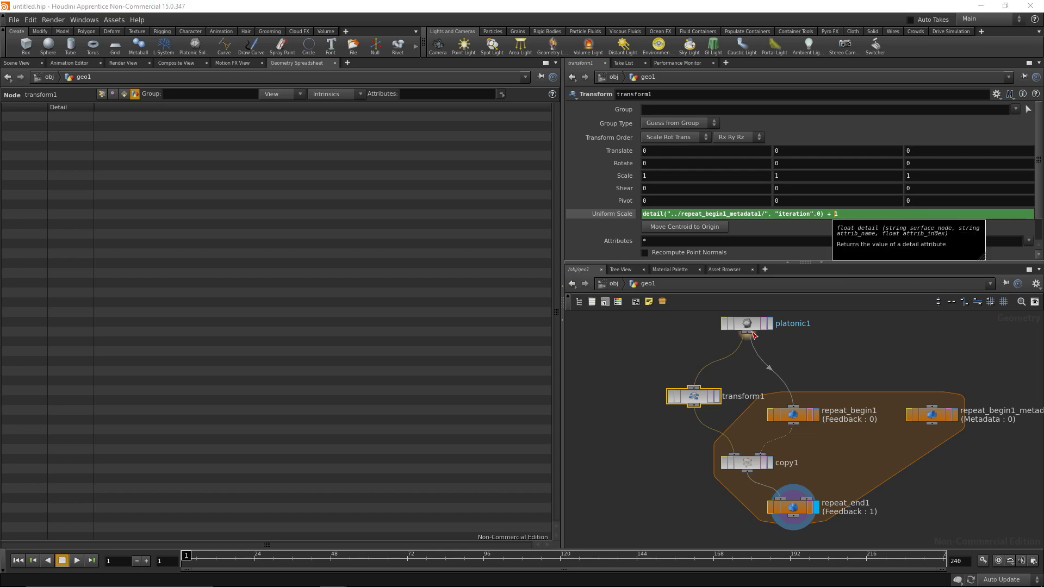
click(638, 487)
click(22, 63)
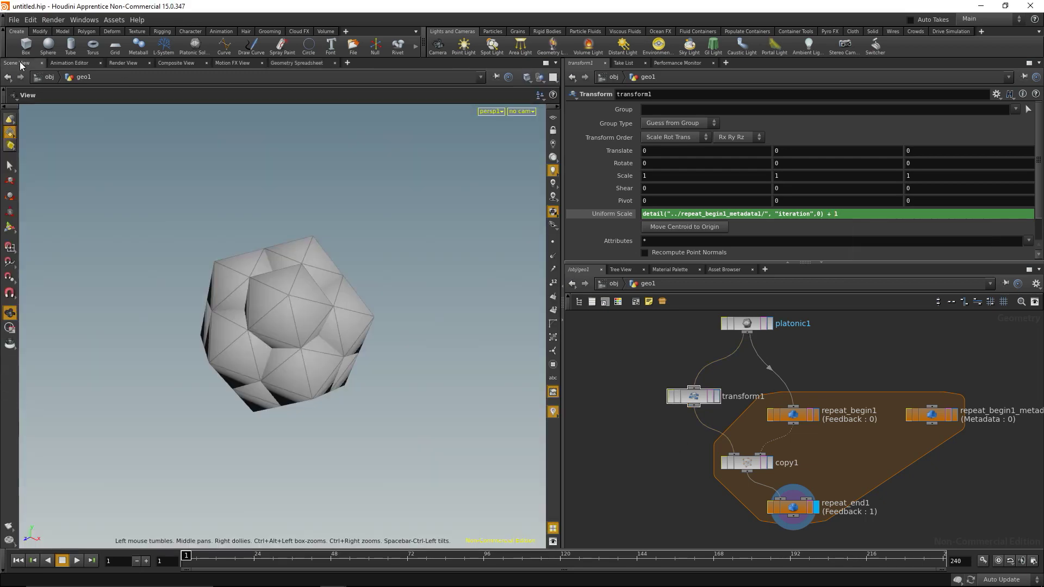
Step: Set the loop end node's iterations to 2 and inspect the metadata node's detail attributes in the Geometry Spreadsheet
click(793, 512)
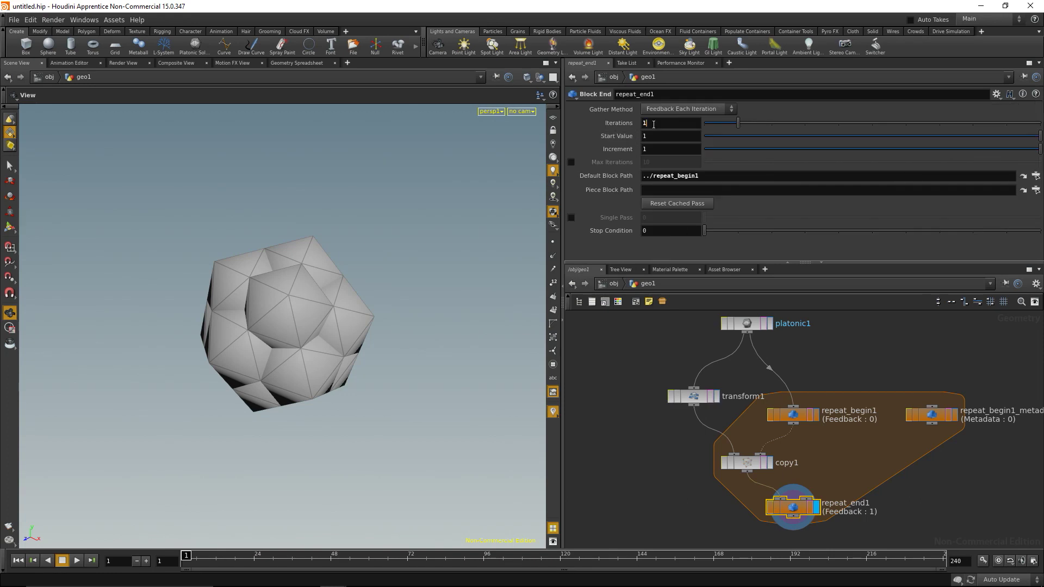
text(2)
key(Return)
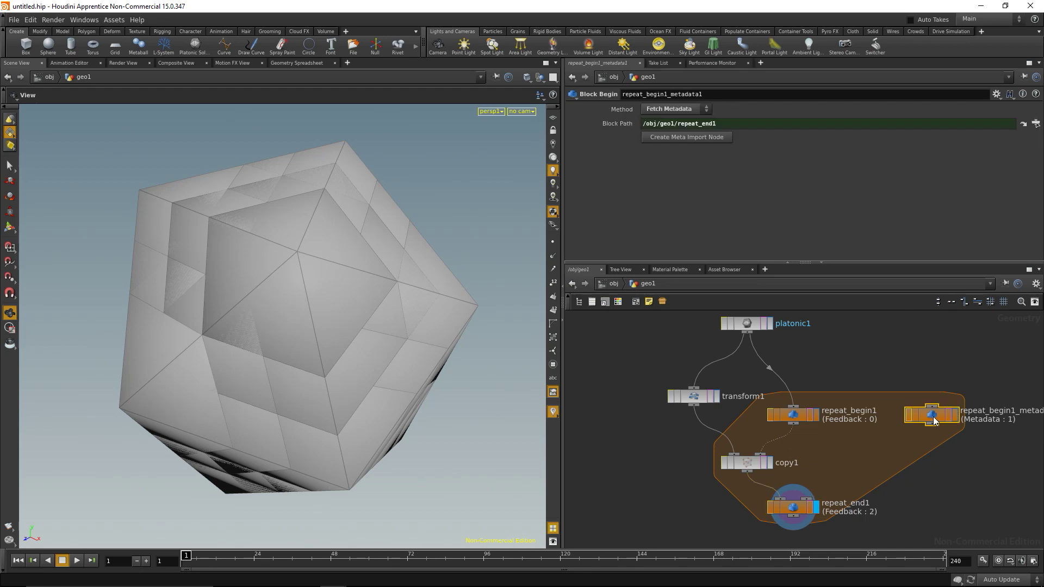
click(304, 63)
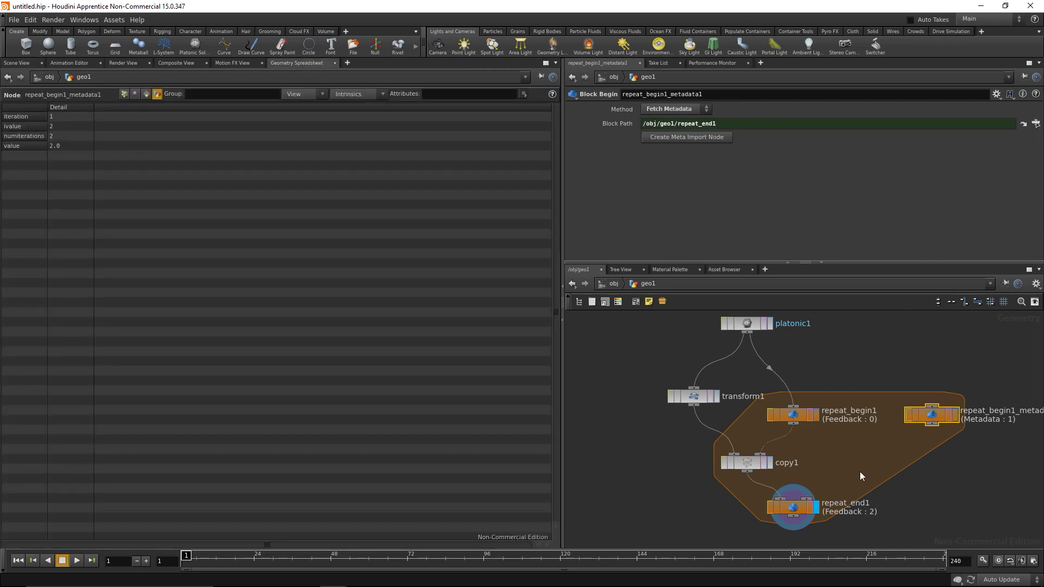
Step: Set the loop end node's iterations to 3 and check the metadata node's detail attributes again
click(794, 508)
double_click(663, 123)
text(3)
key(Return)
click(937, 415)
Step: Invert the Transform node's Uniform Scale expression to 1 / (detail("../repeat_begin1_metadata1/", "iteration",0) + 1) and return to the viewport
click(700, 396)
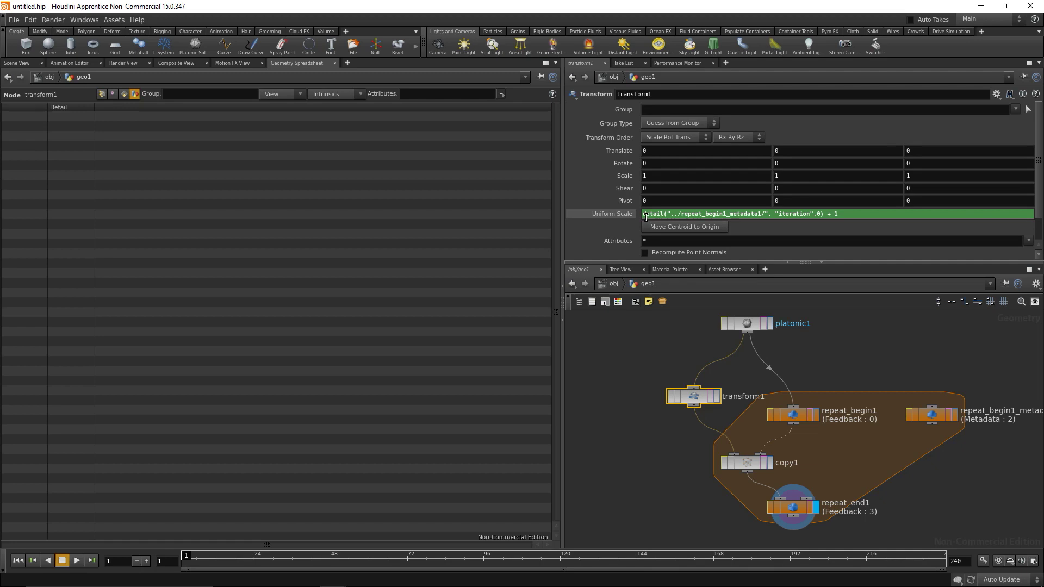
text(1 / )
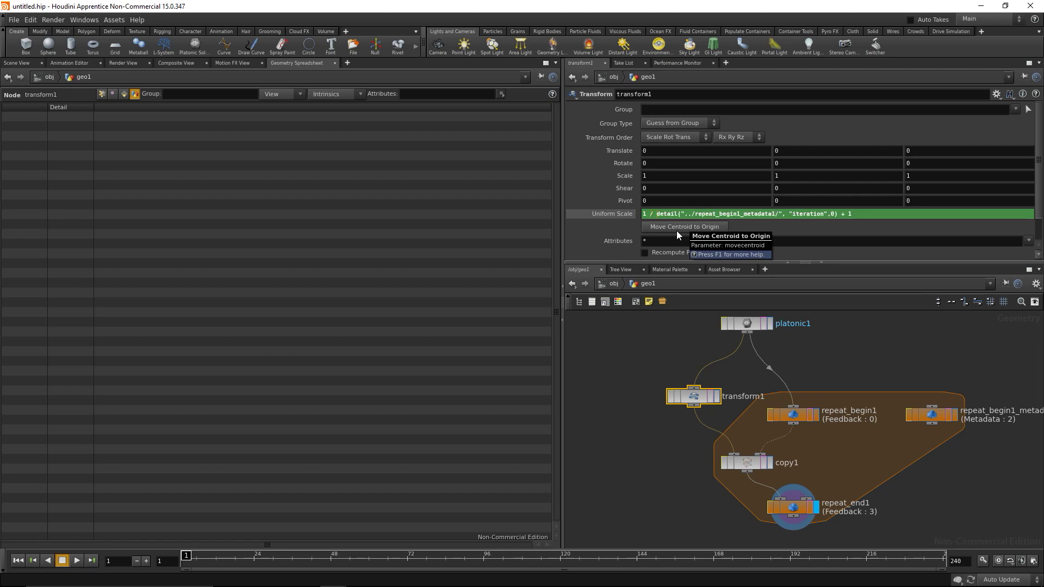
text(()
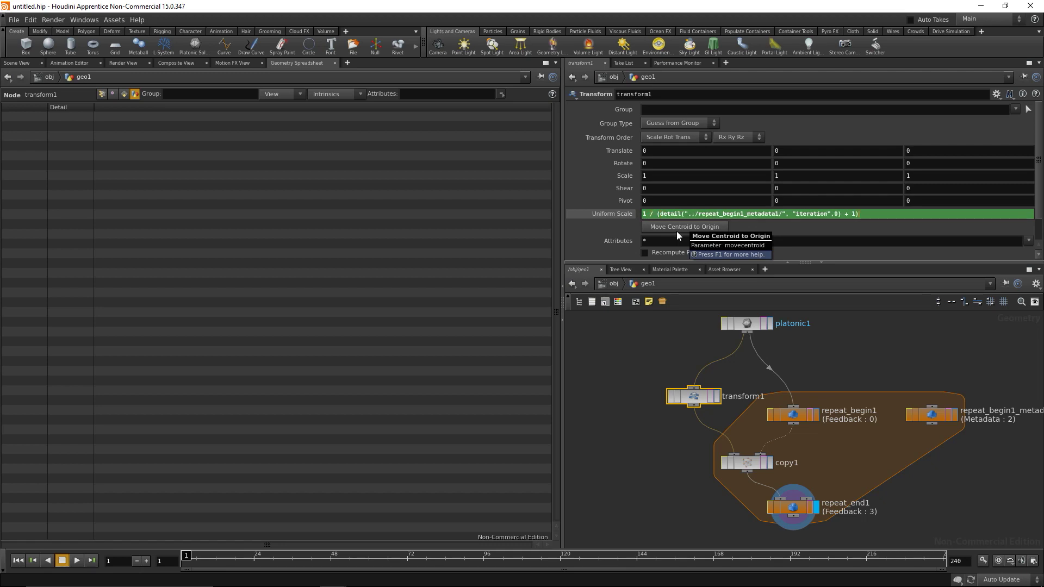
click(17, 63)
Step: Lower the loop end node's iterations to 1, and raise them step by step to 4 to preview the shrinking copies
click(793, 507)
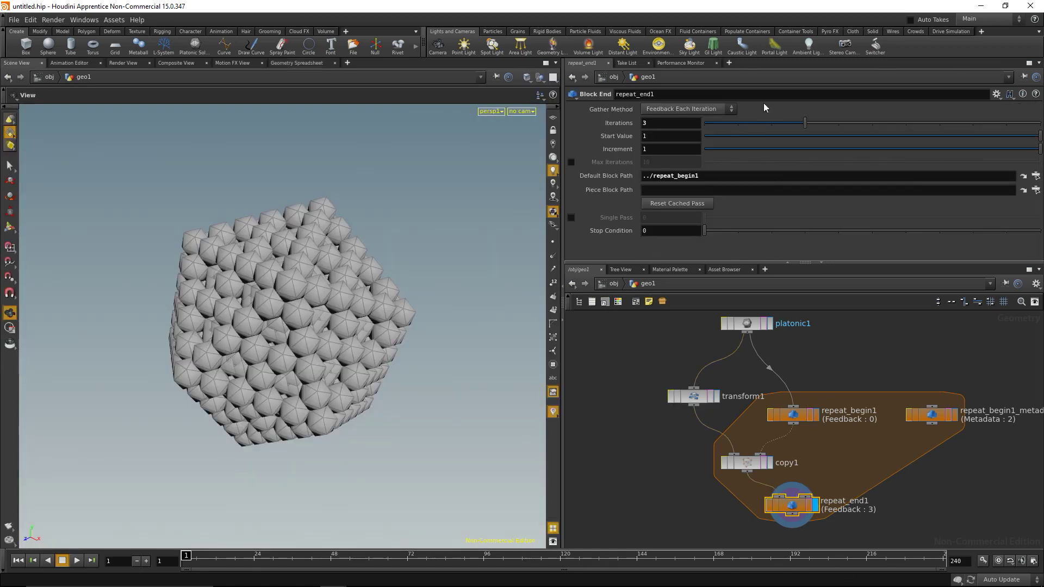
click(666, 121)
scroll(668, 122, down, 2)
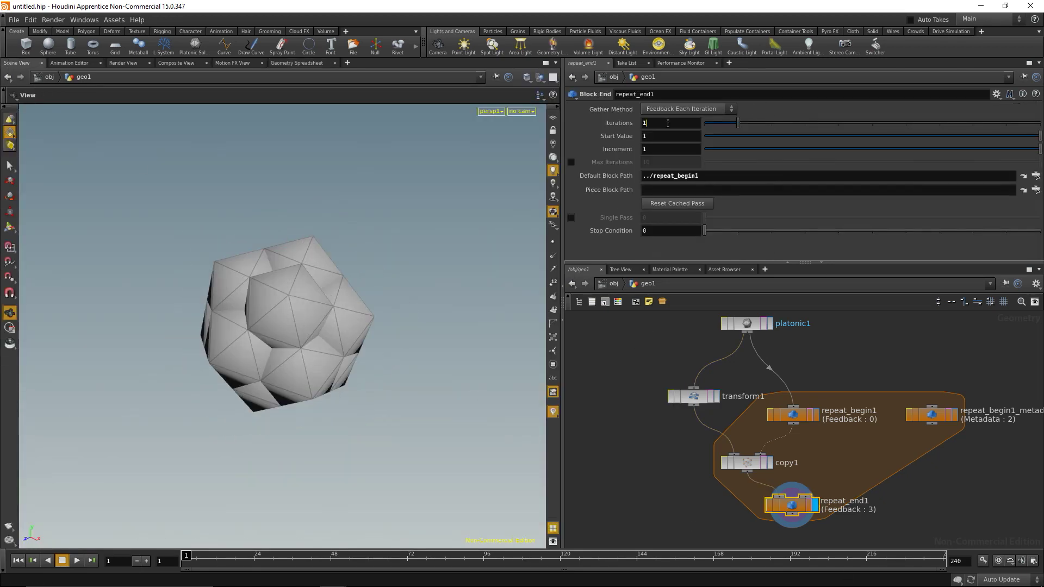
scroll(668, 124, up, 3)
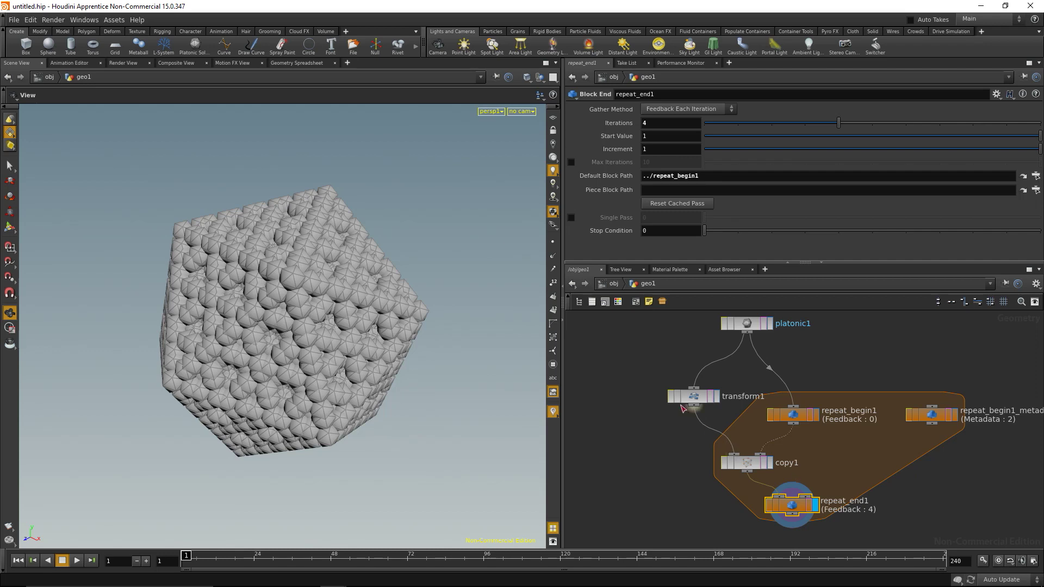
Step: Change the Transform node's Uniform Scale expression to pow(0.4, (detail("../repeat_begin1_metadata1/", "iteration",0) + 1)) and inspect the copies
click(701, 401)
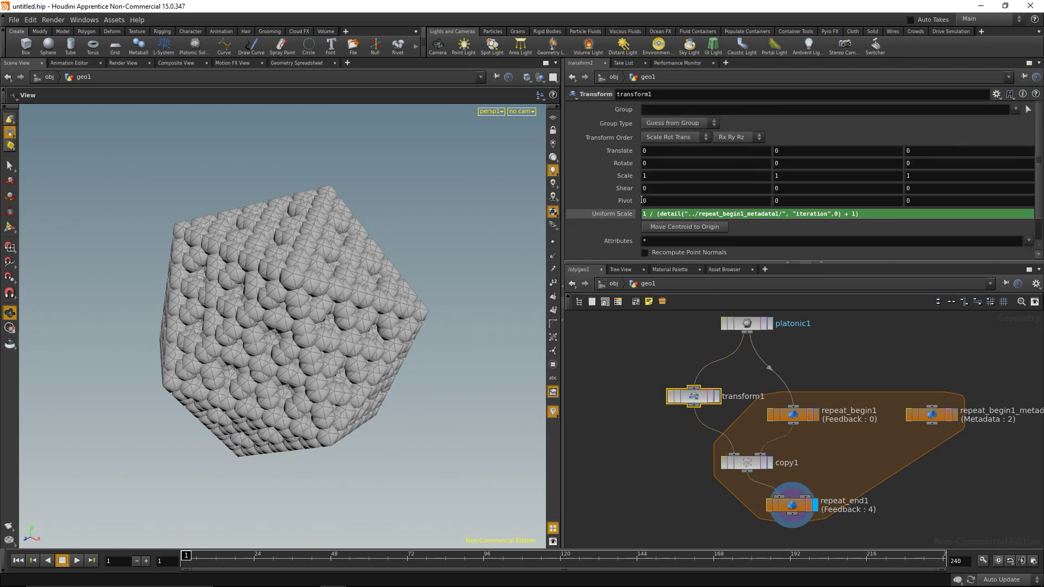
click(656, 215)
key(BackSpace)
key(BackSpace)
key(BackSpace)
key(BackSpace)
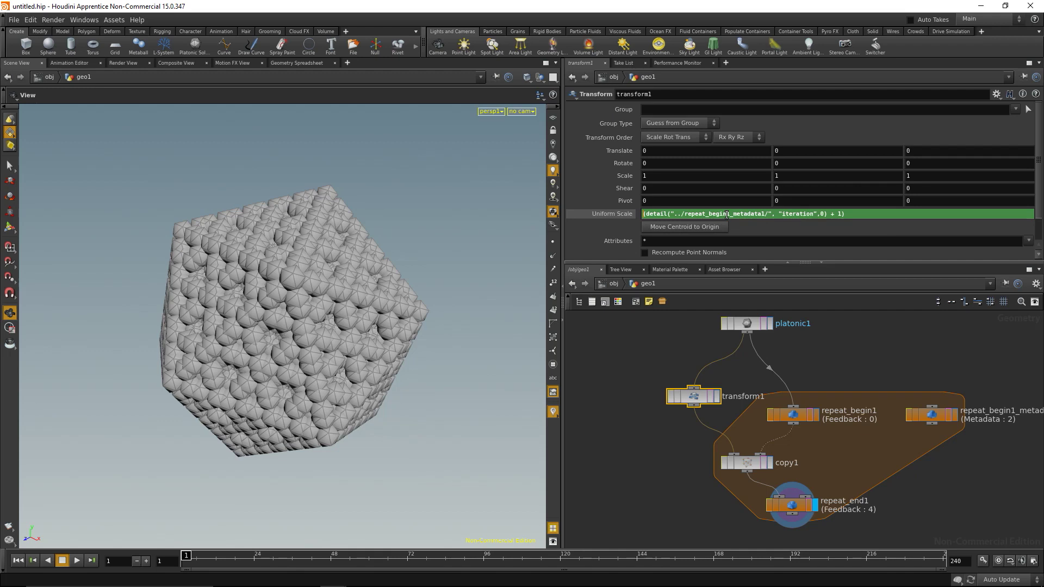
text(pow()
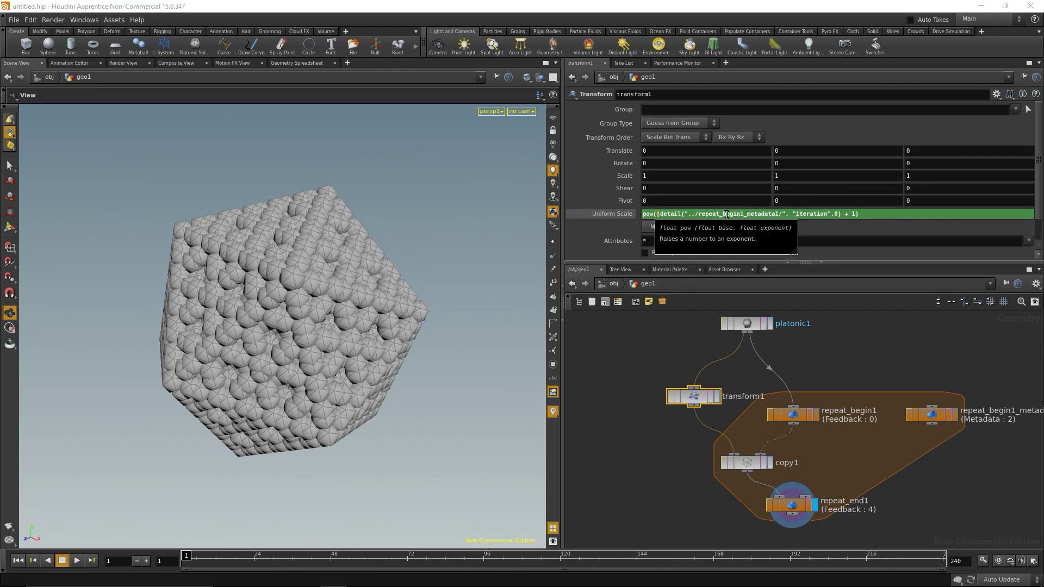
text(0.4)
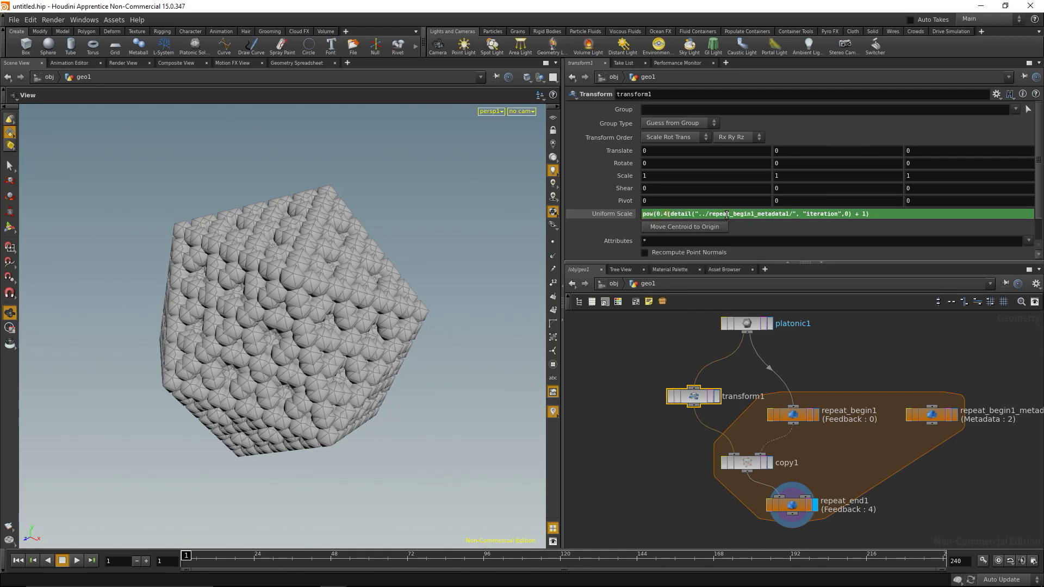
text(, )
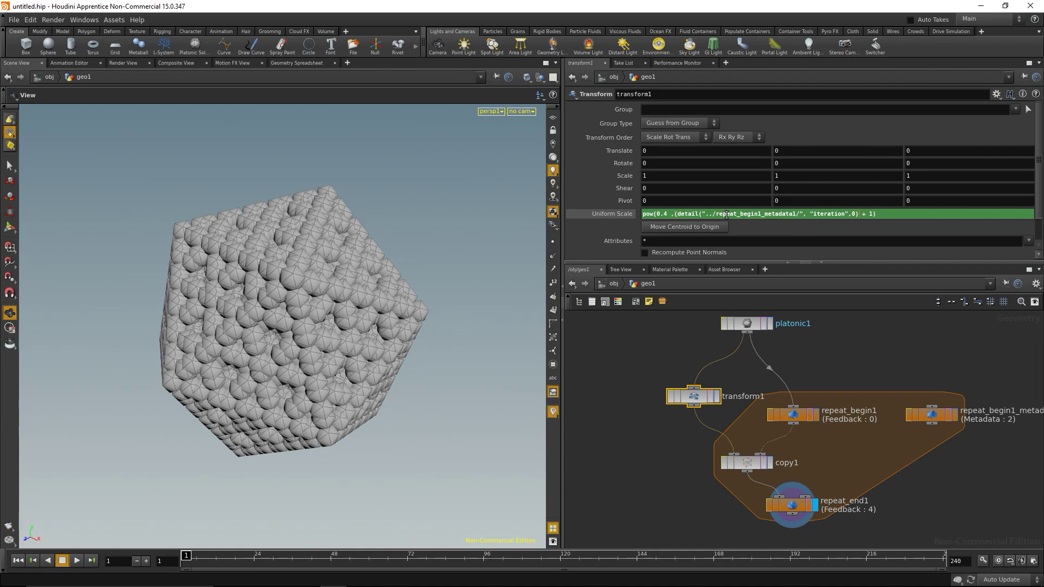
text())
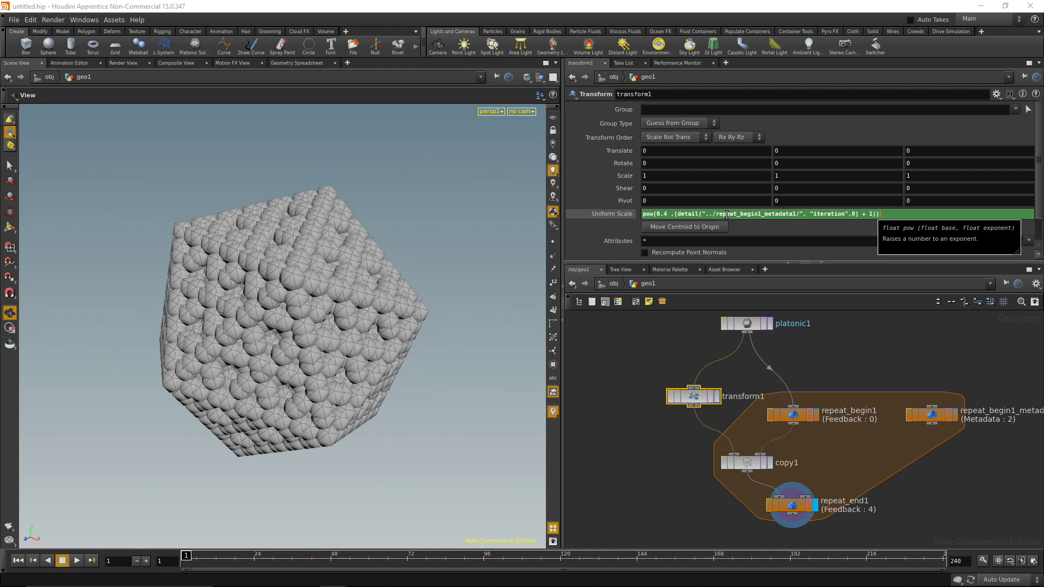
click(668, 214)
key(Delete)
click(637, 468)
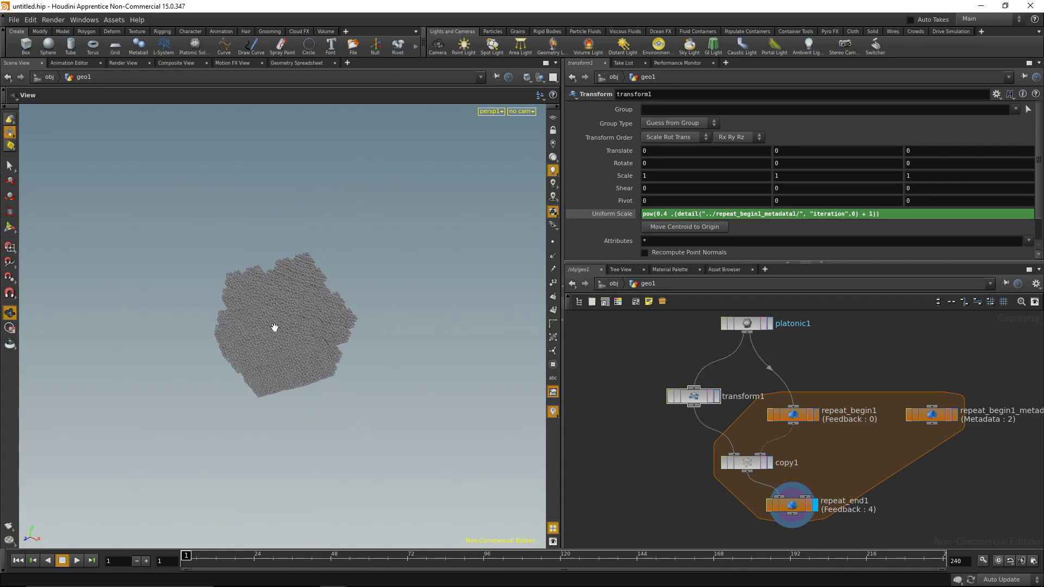
scroll(338, 306, up, 6)
drag(317, 274, 326, 293)
Step: Lower the loop end node's iterations to 2 and finally to 1 to preview the individual passes
click(789, 504)
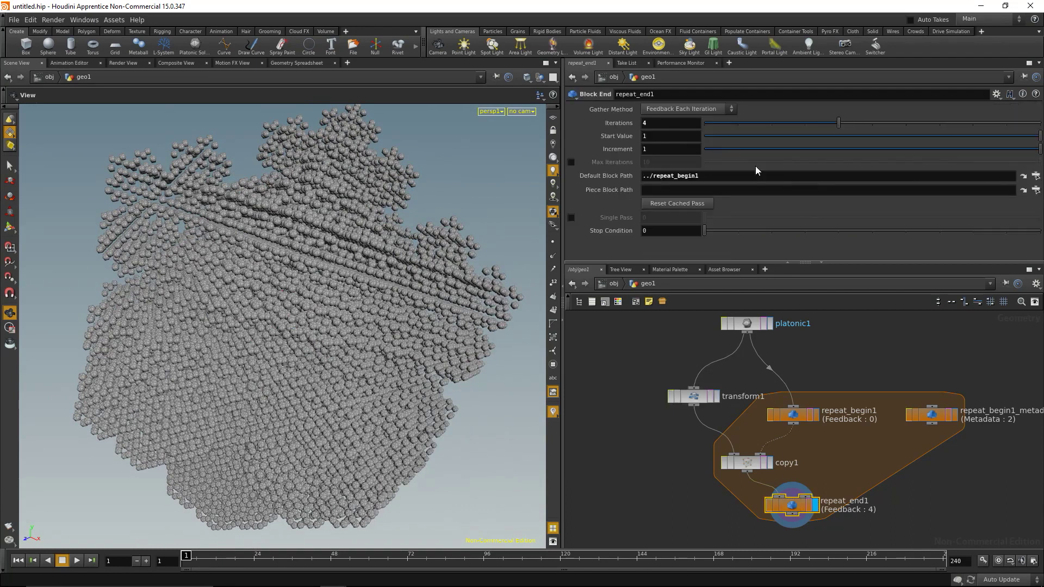
scroll(674, 127, down, 4)
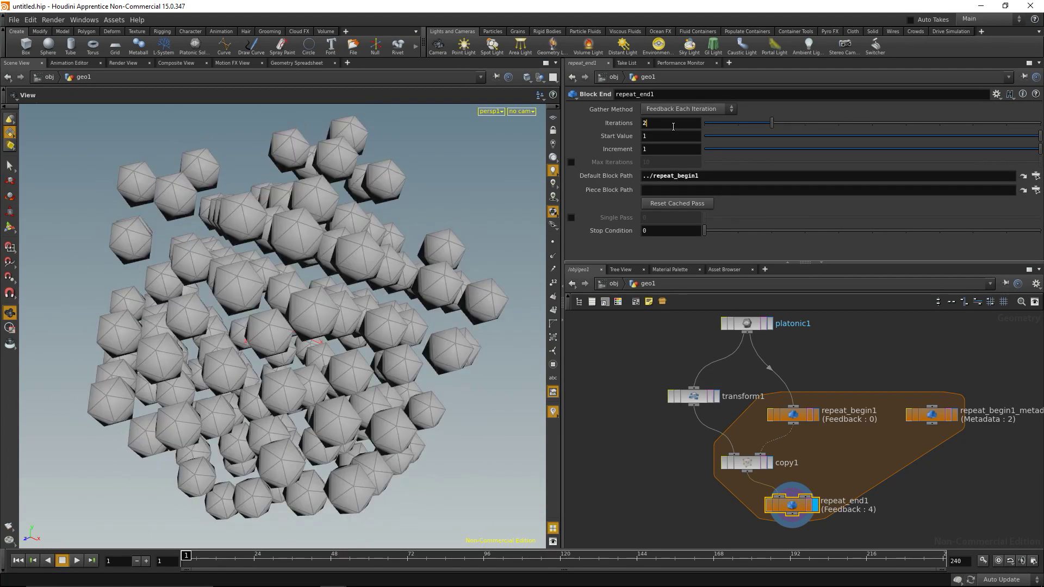
scroll(673, 126, up, 3)
scroll(673, 127, down, 1)
scroll(673, 126, down, 1)
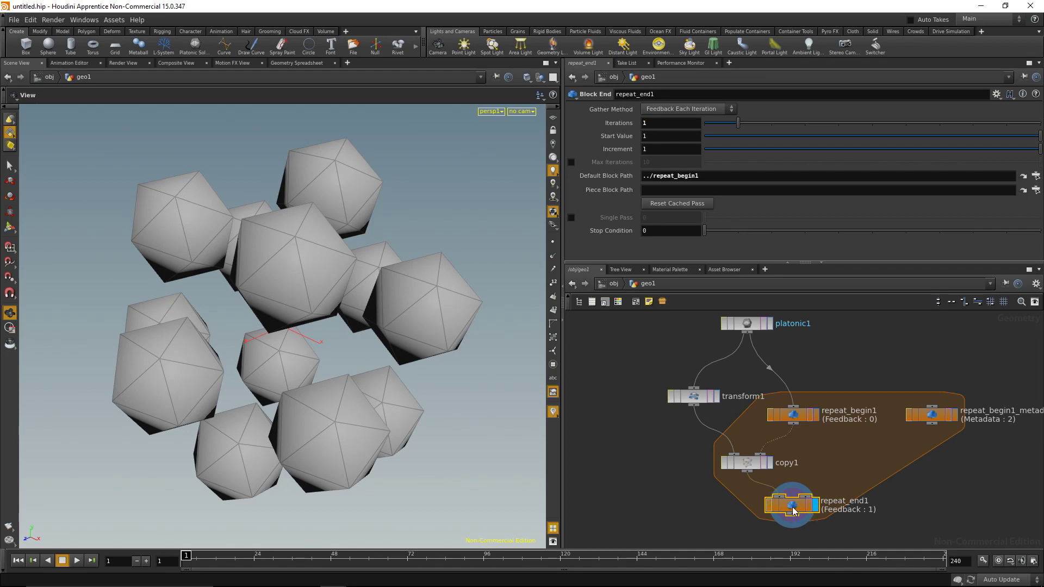
Step: Set the loop end node's gather method to Merge Each Iteration, test it with 2 iterations, and return to 1
click(689, 109)
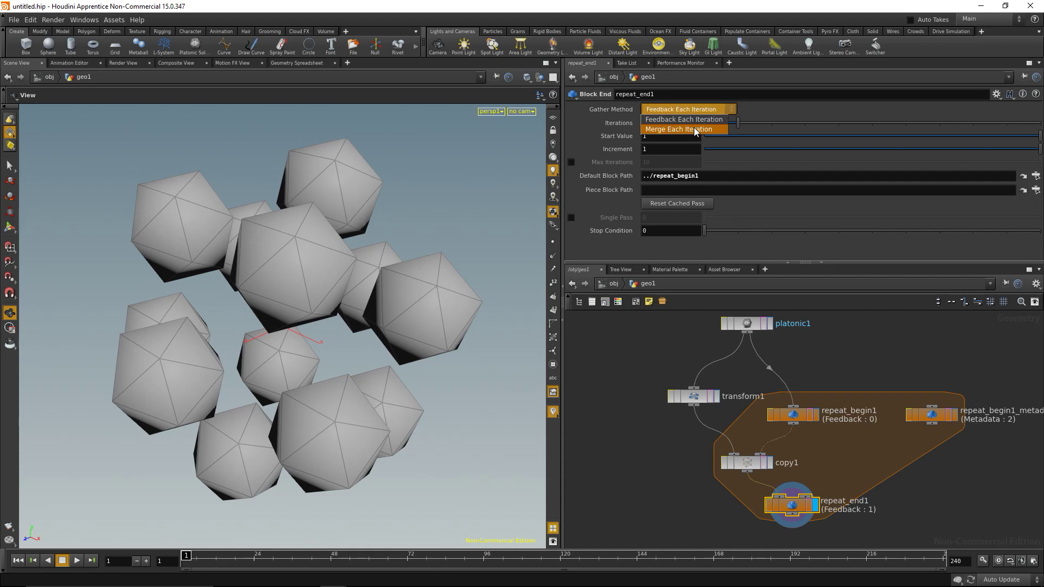
click(695, 129)
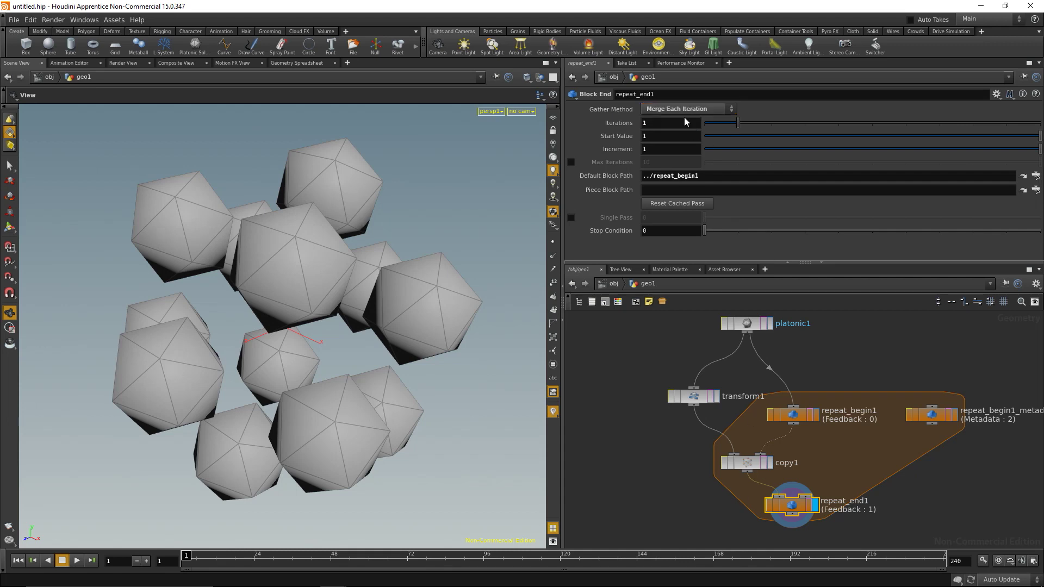
click(672, 122)
key(BackSpace)
text(2)
key(Return)
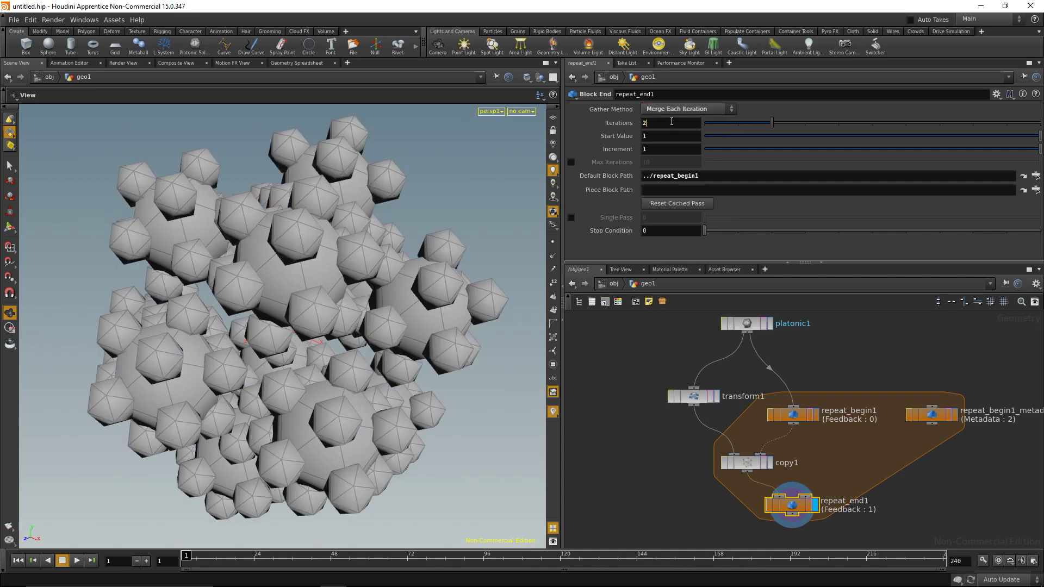
key(BackSpace)
text(1)
key(Return)
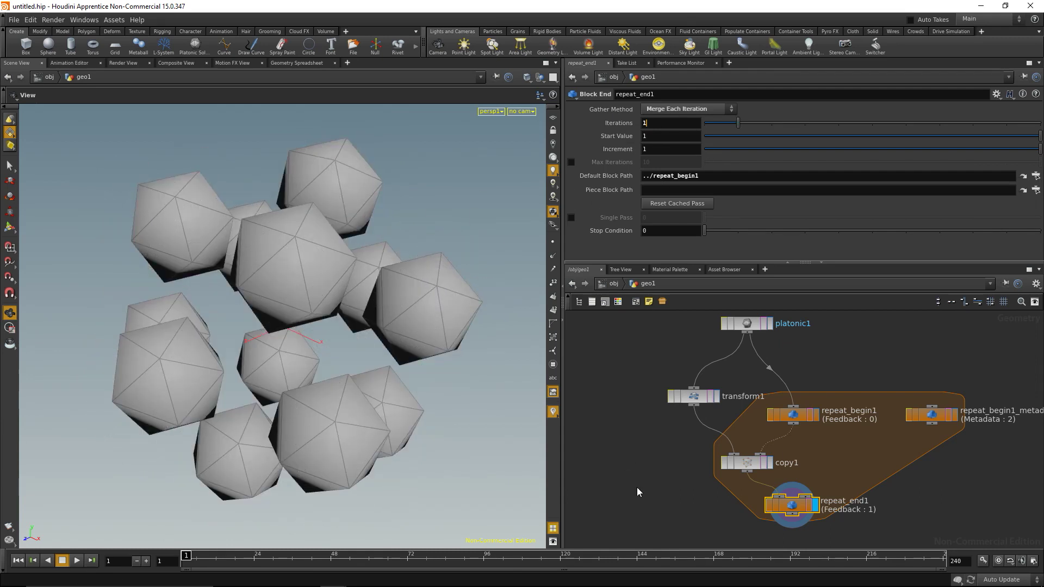
Step: Add a Merge node below the loop end node
middle_drag(683, 496, 706, 436)
scroll(706, 437, down, 1)
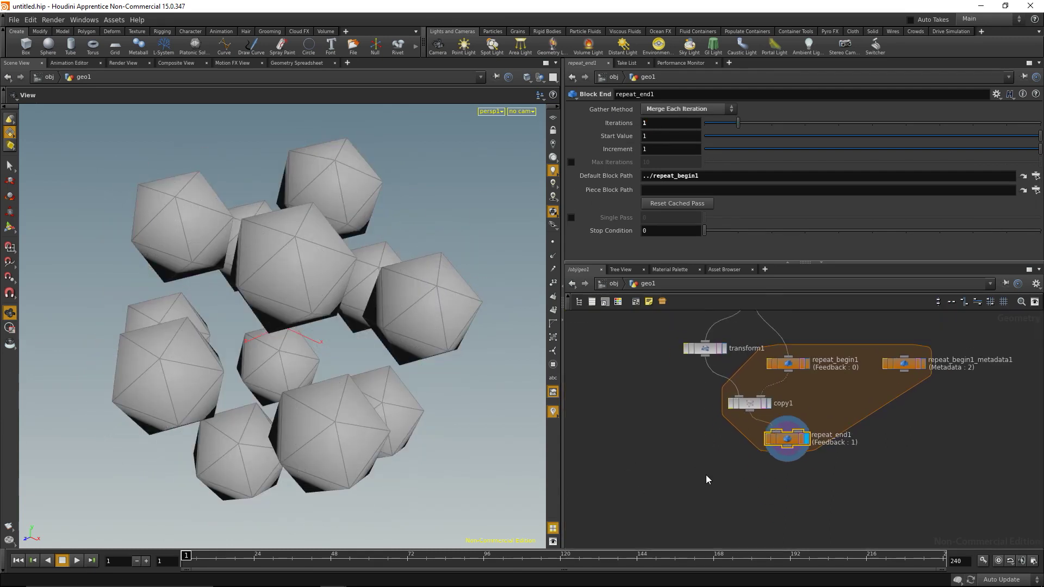
middle_drag(701, 496, 710, 516)
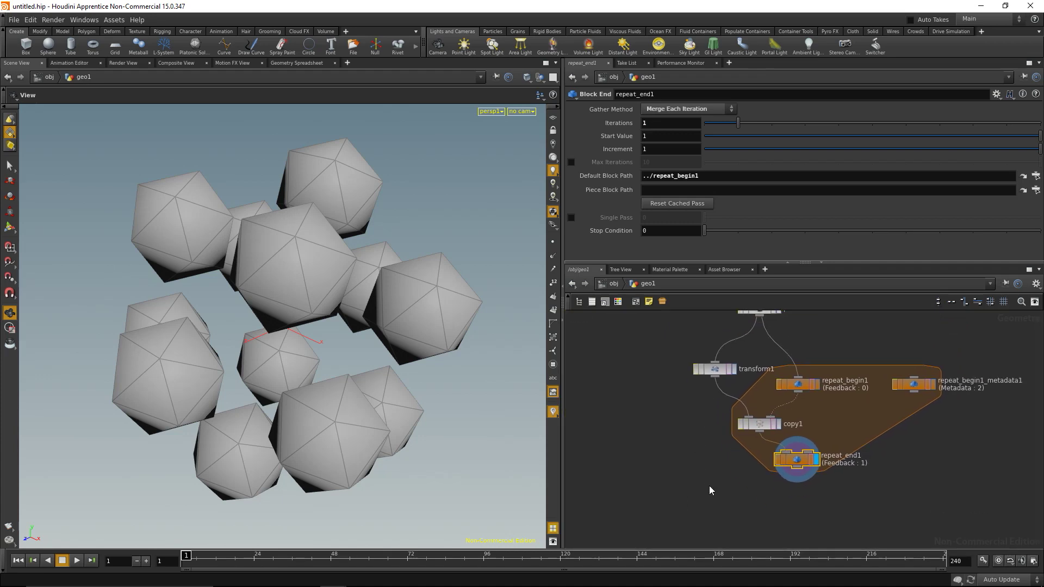
key(Tab)
text(merge)
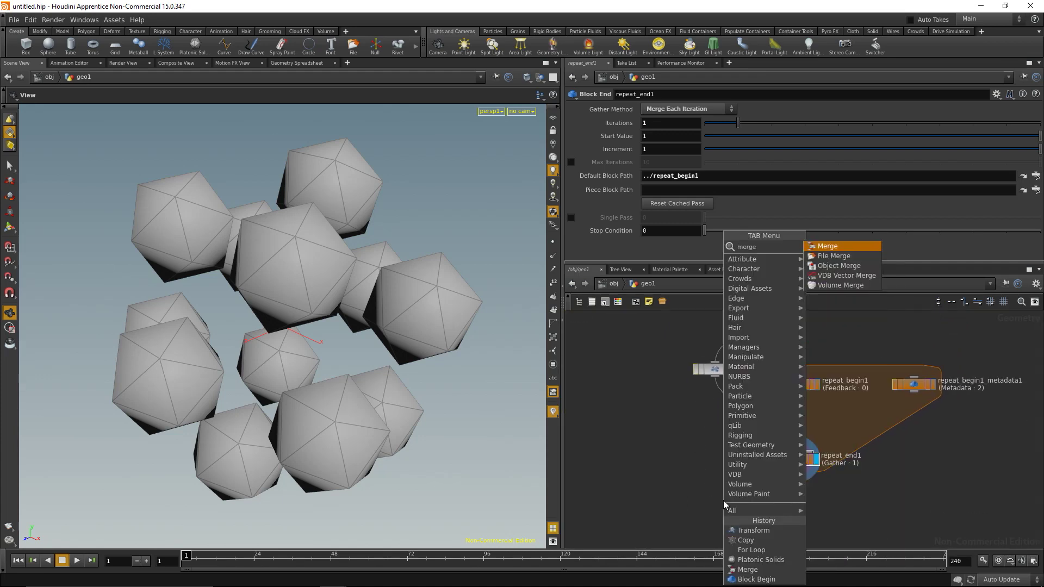
key(Return)
click(763, 520)
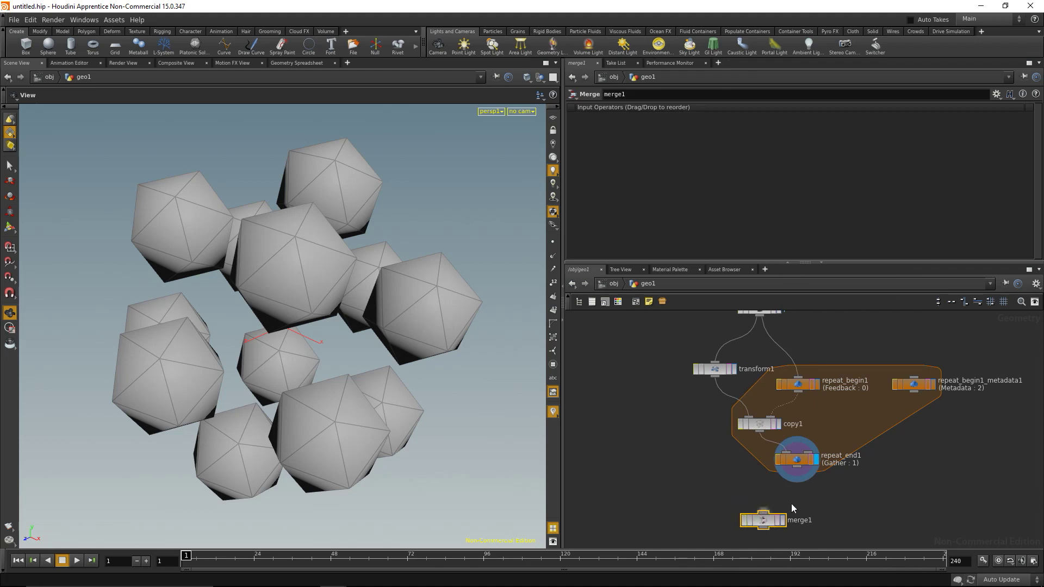
Step: Wire the loop end node and the original platonic solid into the Merge node and display its result
drag(801, 471, 764, 514)
middle_drag(746, 490, 748, 464)
click(761, 343)
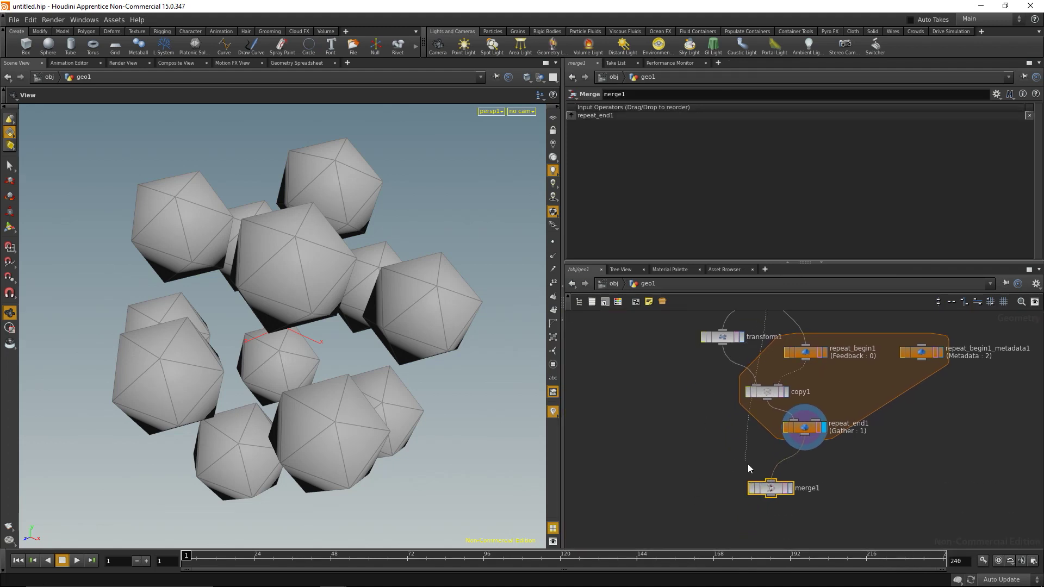
click(772, 482)
click(791, 488)
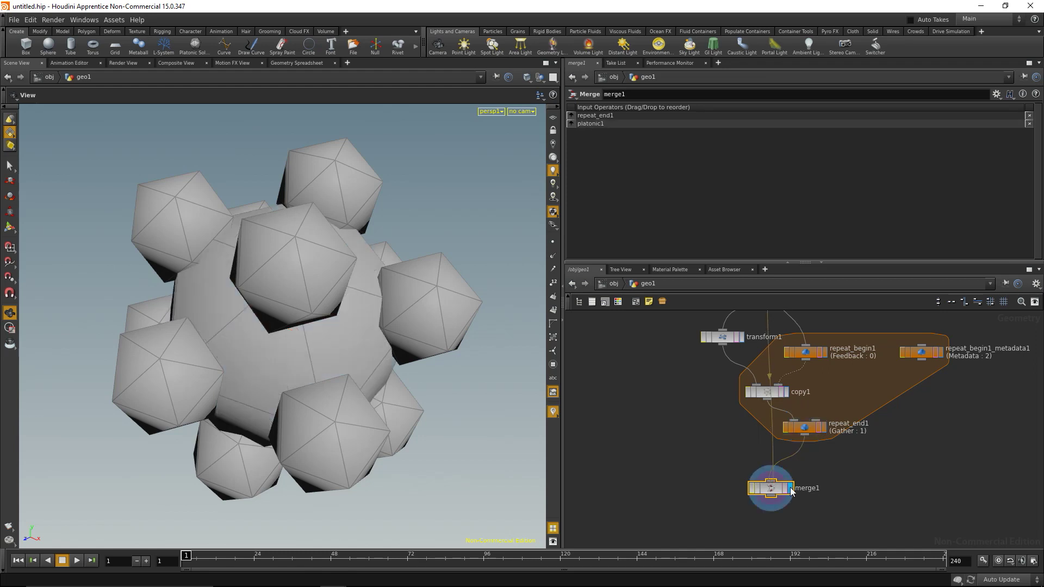
Step: Raise the loop end node's iterations to 4 and inspect the merged fractal from another angle
click(812, 426)
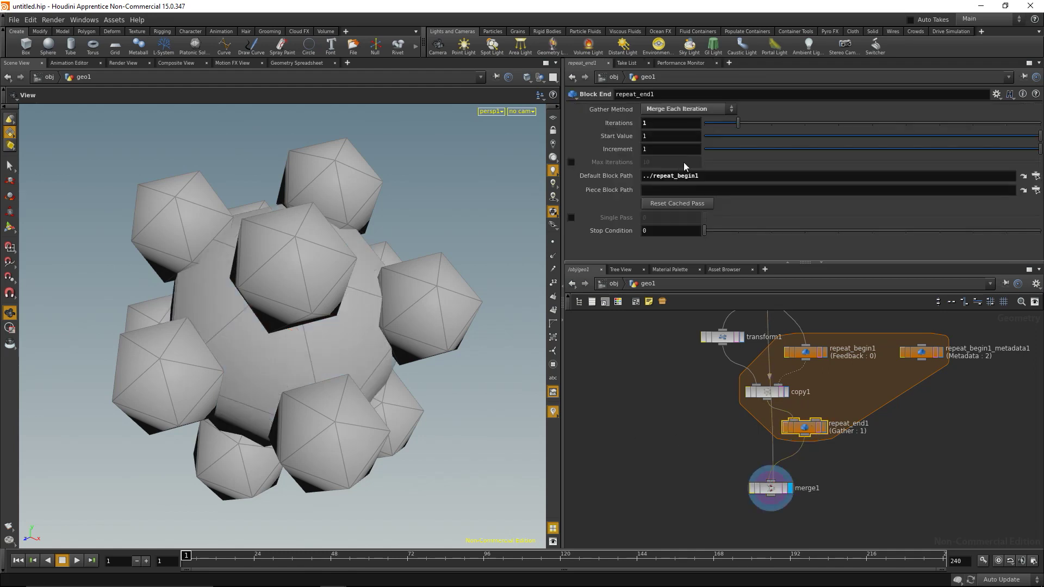
scroll(669, 121, up, 3)
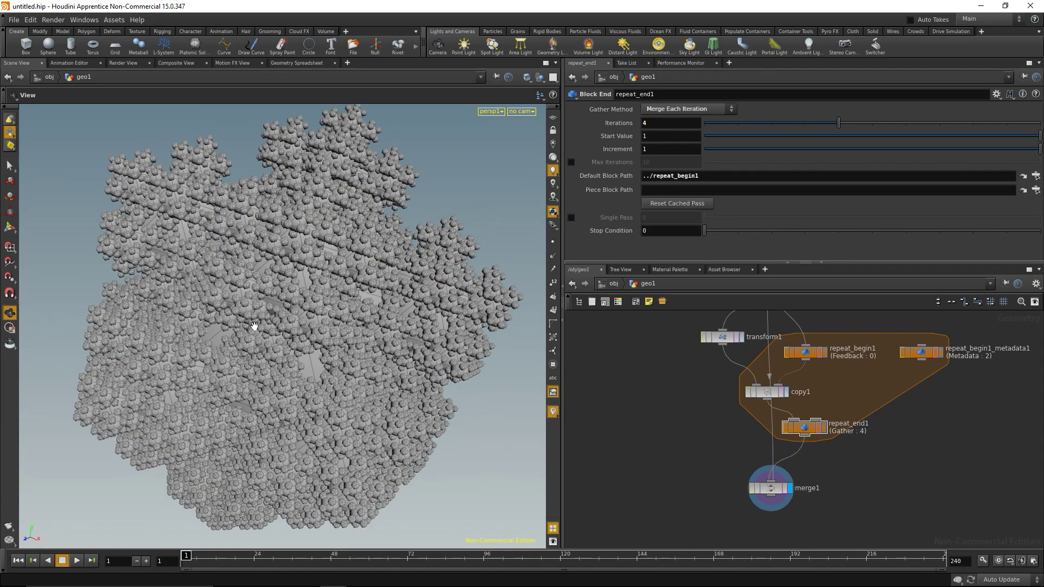
drag(223, 285, 362, 328)
right_drag(330, 317, 529, 363)
Step: Add a PolyWire node below the Merge node and connect the merged geometry to it
middle_drag(719, 509, 765, 448)
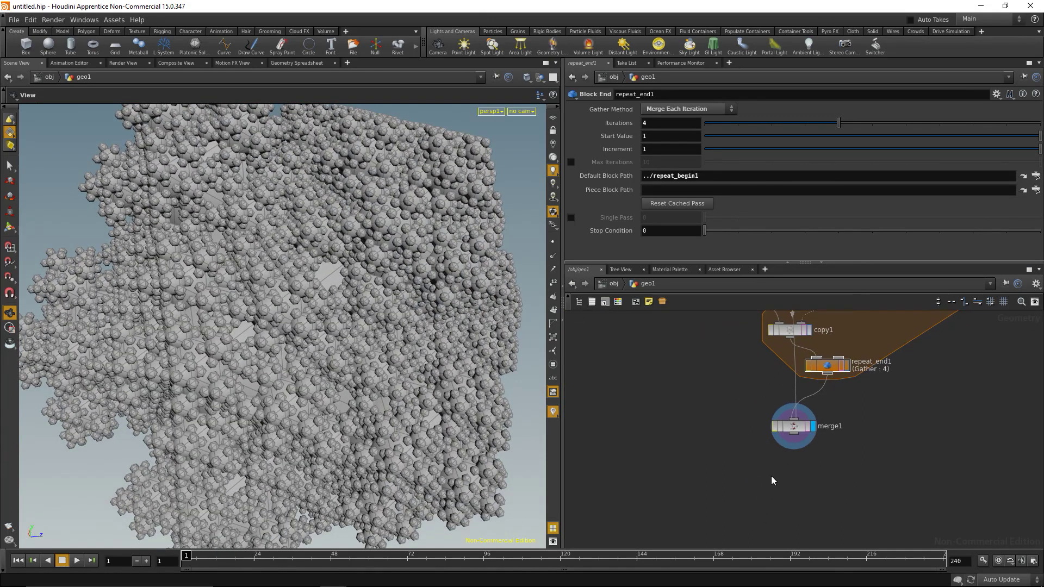
key(Tab)
text(polyw)
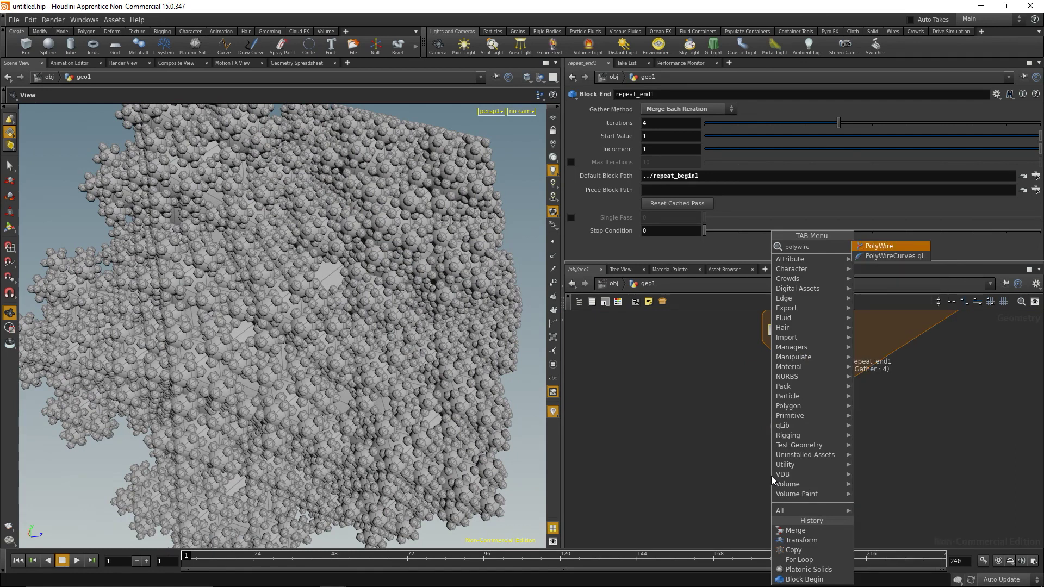
key(Return)
click(772, 477)
drag(794, 435, 771, 467)
Step: Set the PolyWire's wire radius to .002 and its divisions to 3, display the node, and inspect the wireframe
click(668, 124)
key(BackSpace)
text(001)
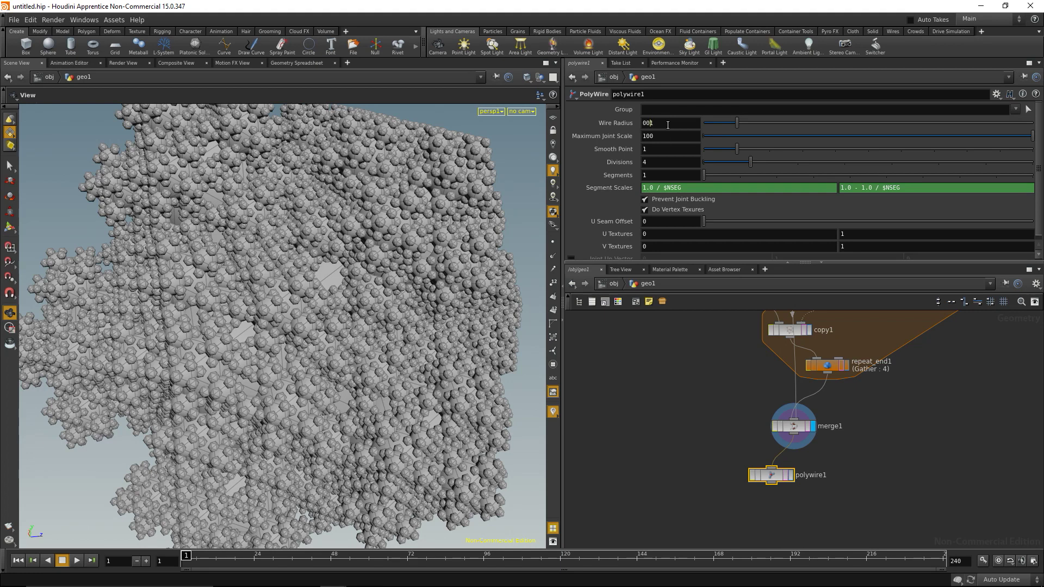
key(BackSpace)
key(BackSpace)
text(.002)
ctrl+middle_click(588, 157)
click(792, 475)
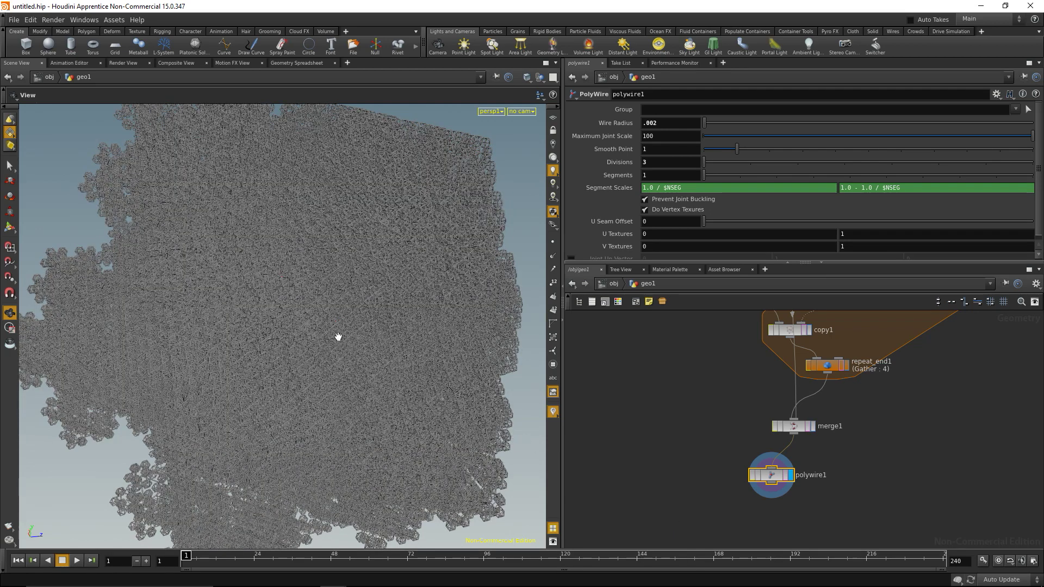
drag(326, 321, 459, 366)
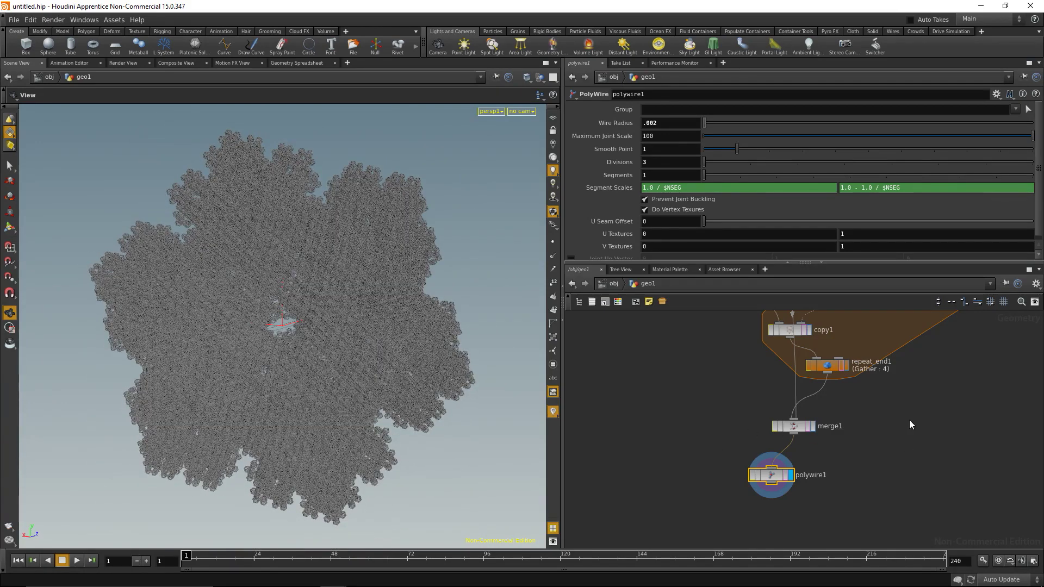
Step: Review the settings of the loop end, loop begin and metadata nodes, and the metadata node's detail attributes in the Geometry Spreadsheet
middle_drag(907, 423, 844, 521)
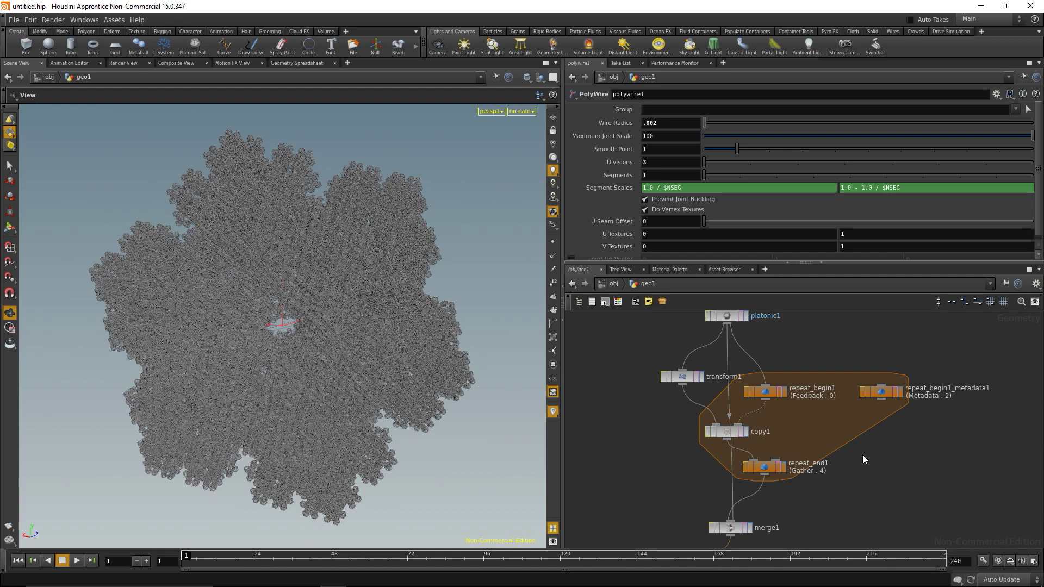
click(765, 470)
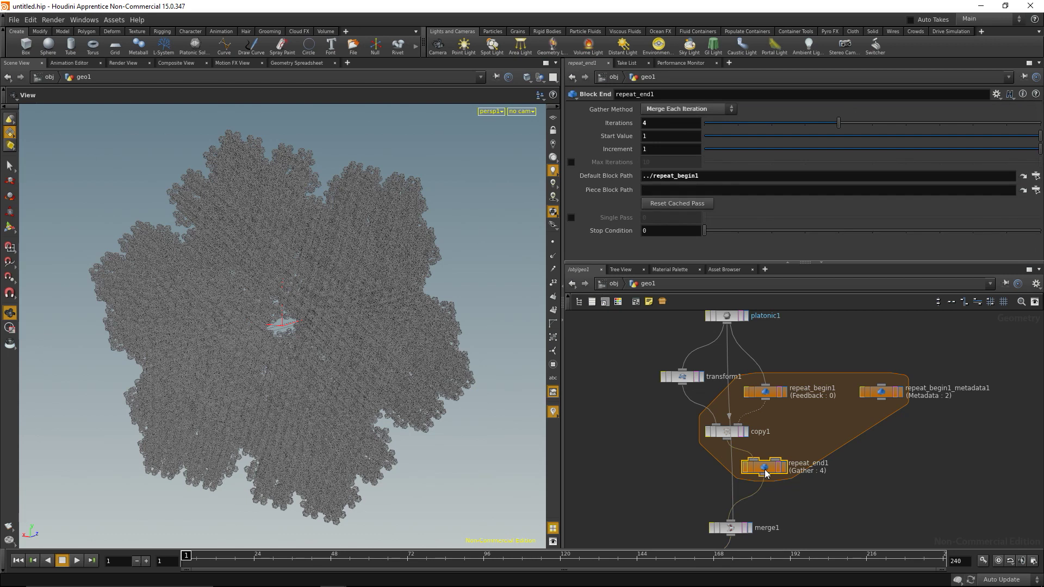
click(765, 394)
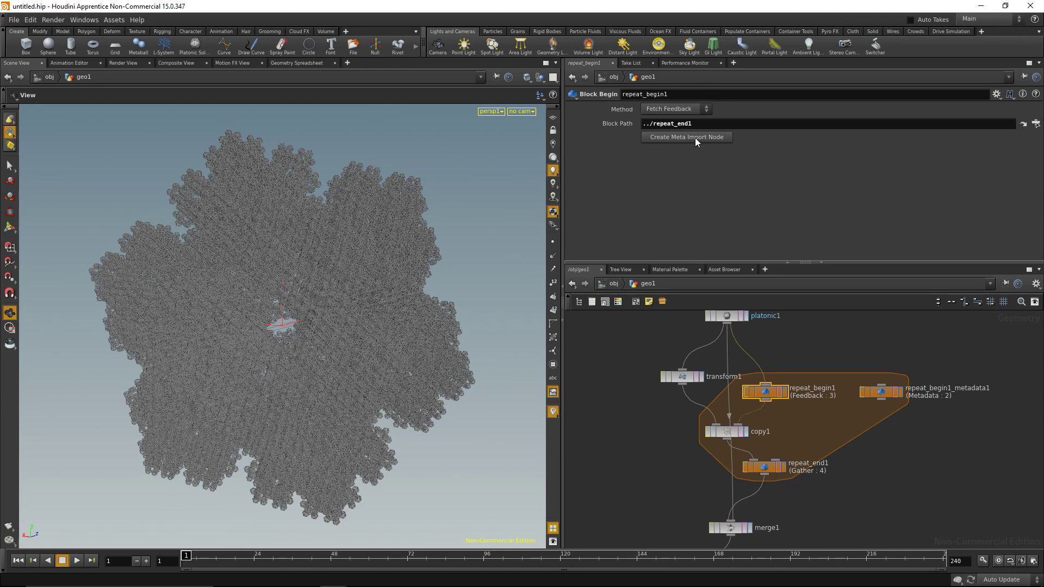
click(881, 392)
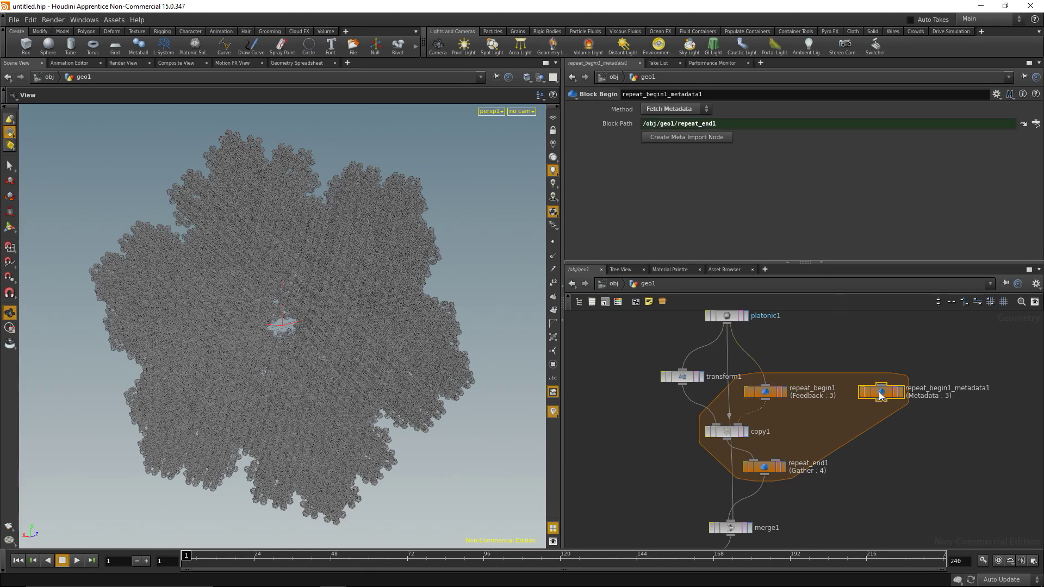
click(302, 63)
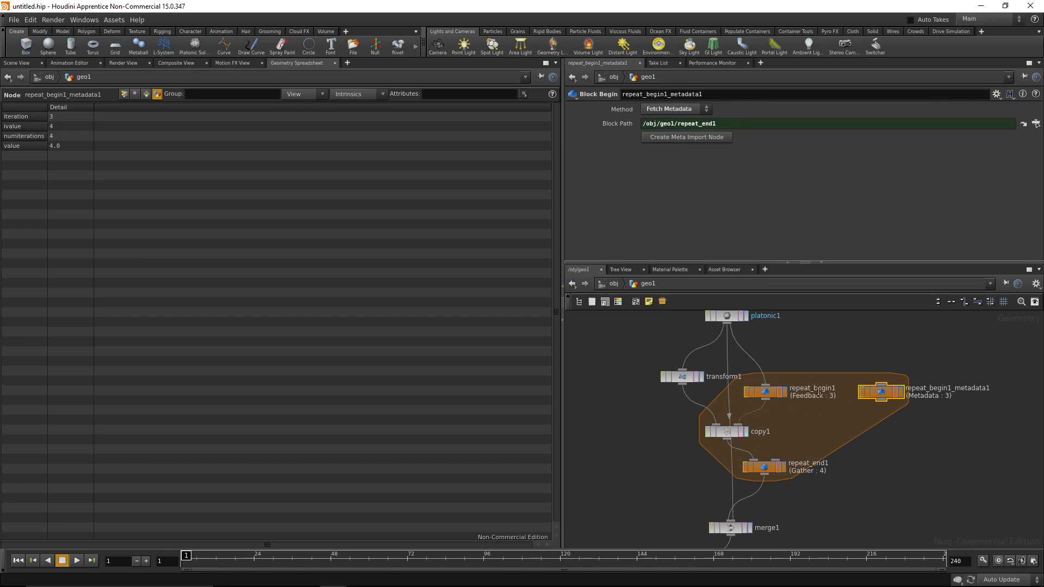
Step: Examine the detail() reference to the iteration attribute in the Transform node's Uniform Scale expression
click(724, 432)
click(682, 377)
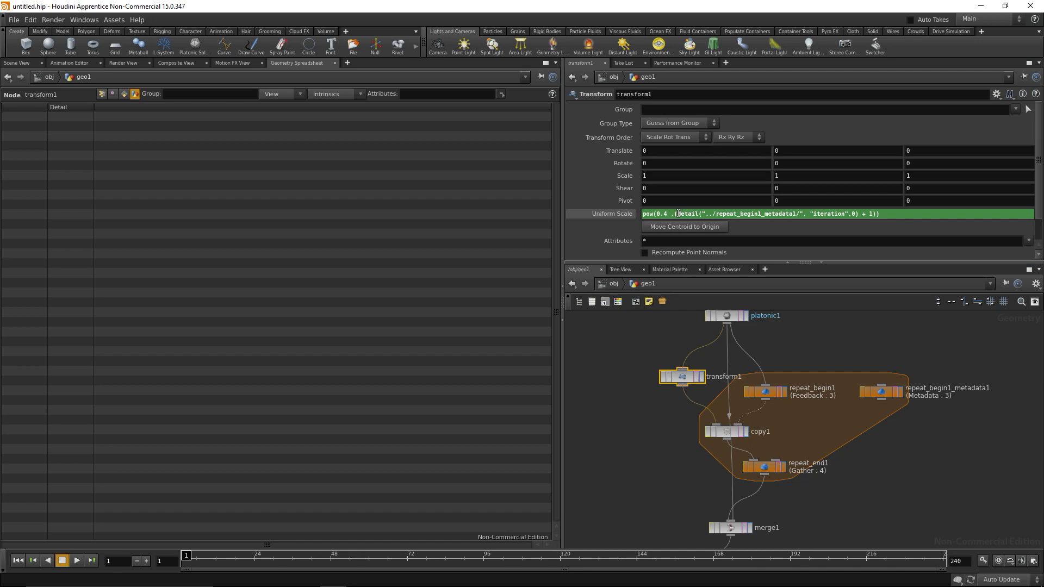
drag(679, 213, 858, 211)
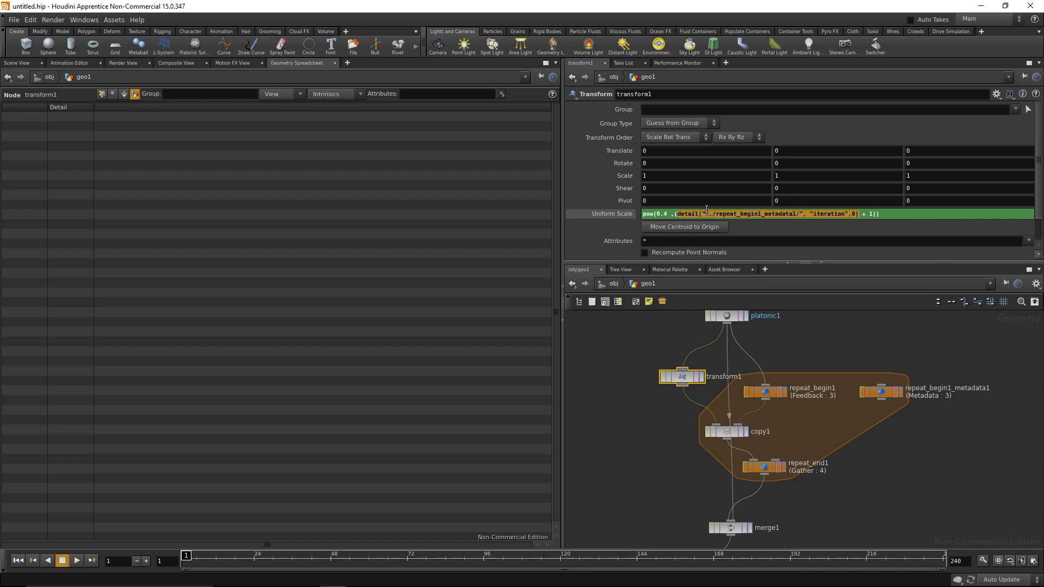